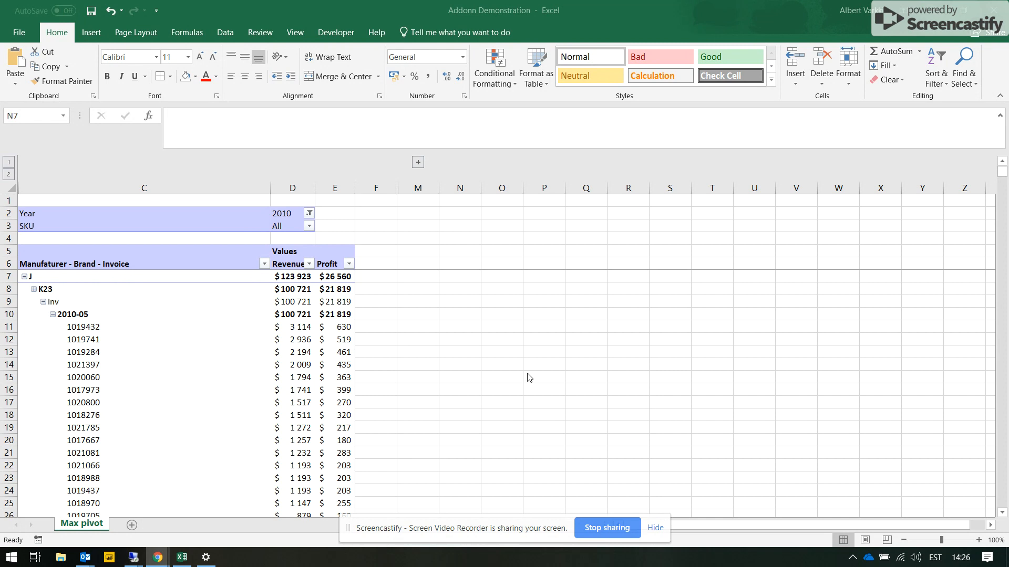
- Examine the pivot table's manufacturer, brand and invoice levels with their revenue and profit figures, including the grand total row
left_click(222, 308)
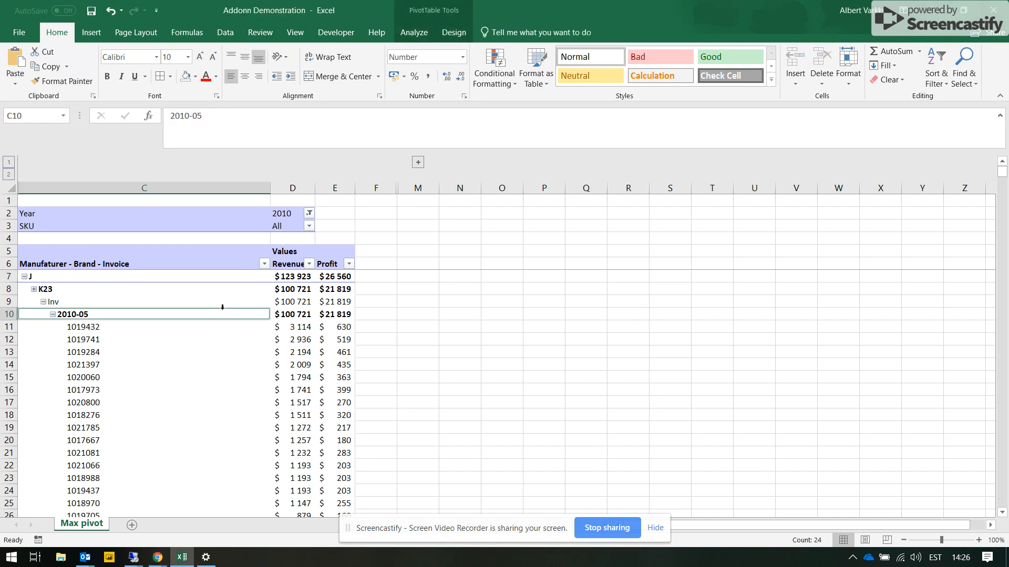
key("ctrl+Down")
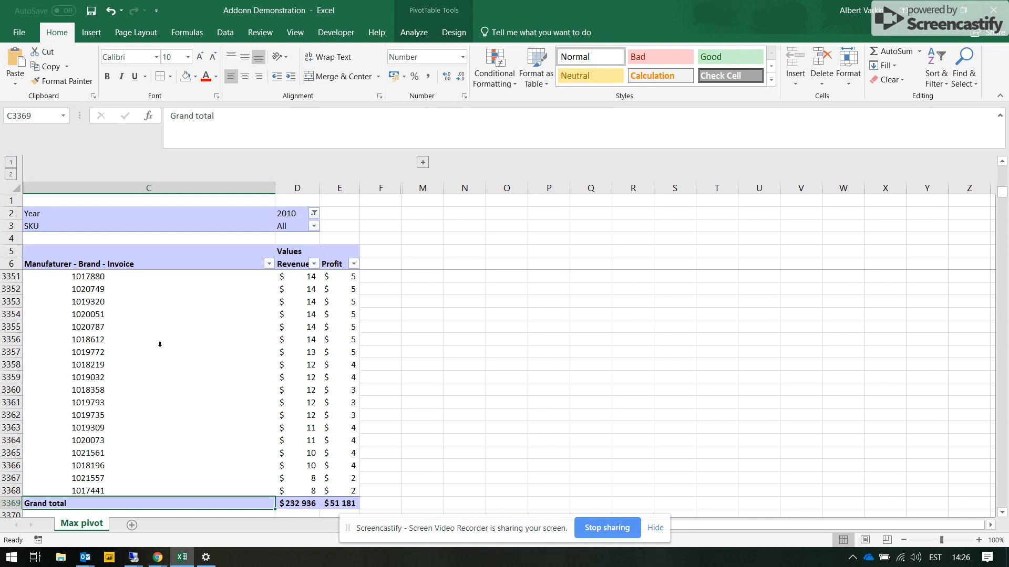
left_click_drag(127, 244, 131, 303)
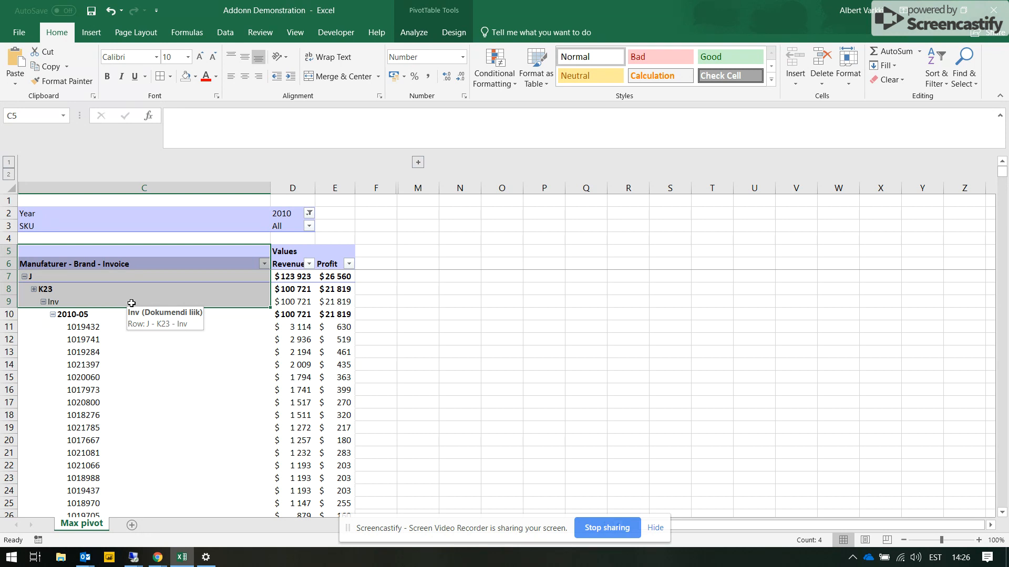
left_click(214, 348)
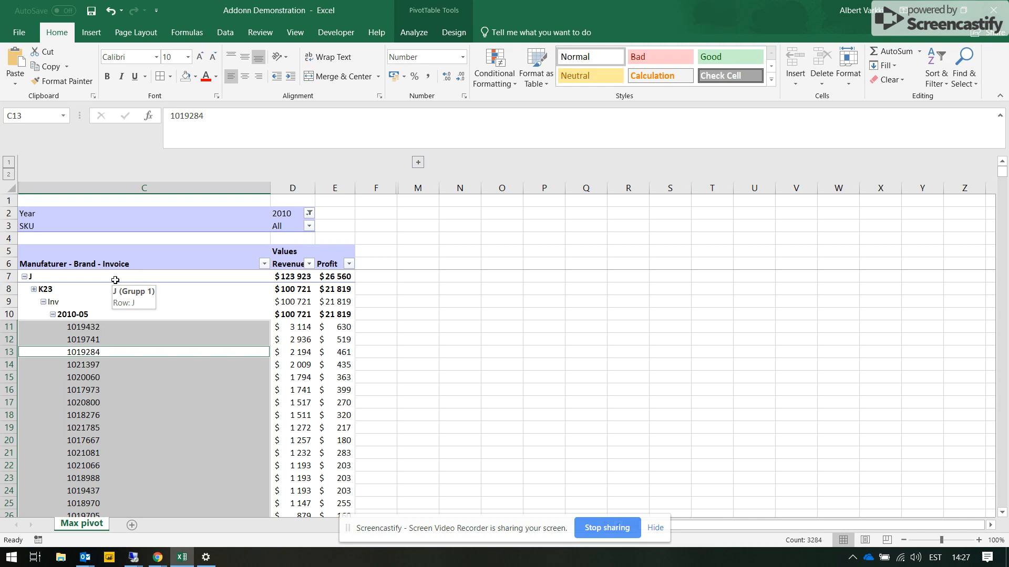
left_click(85, 277)
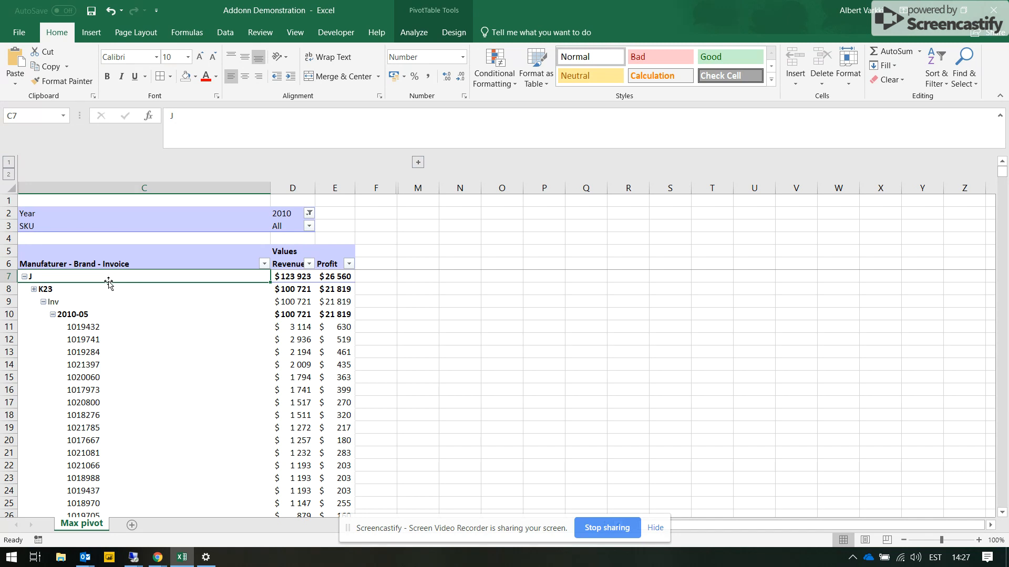
left_click(80, 292)
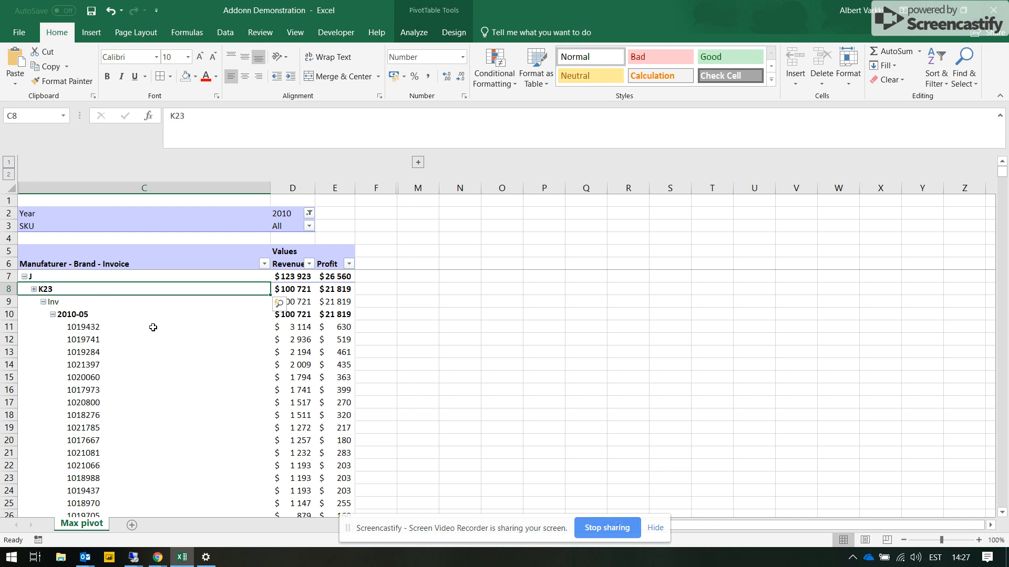
left_click_drag(169, 328, 226, 427)
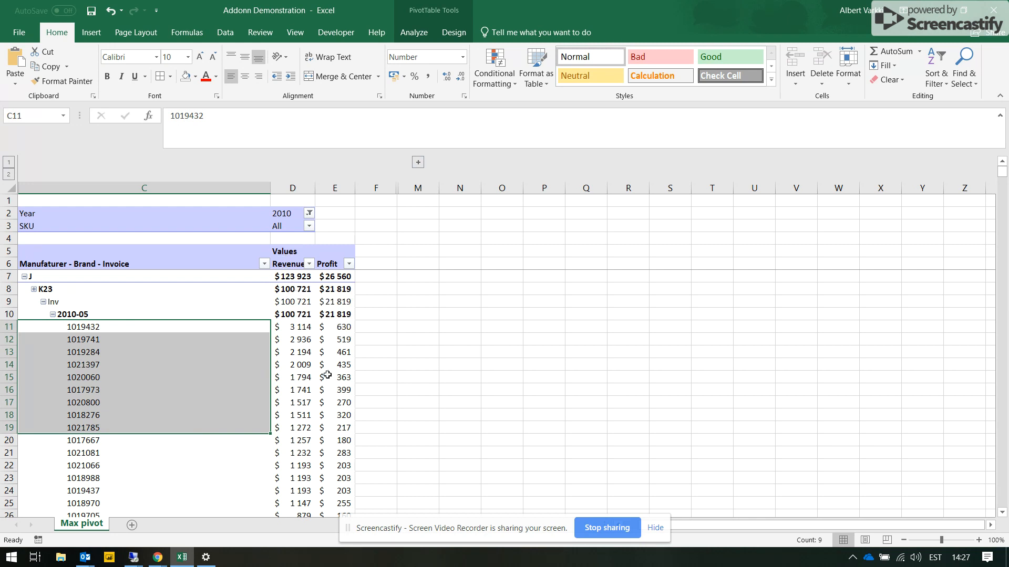
left_click(295, 287)
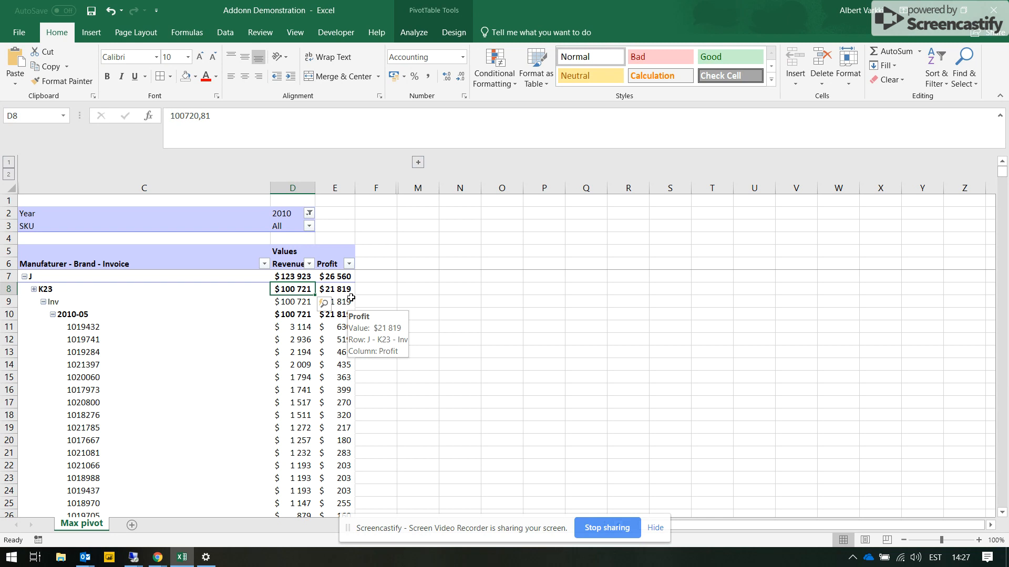
left_click(310, 276)
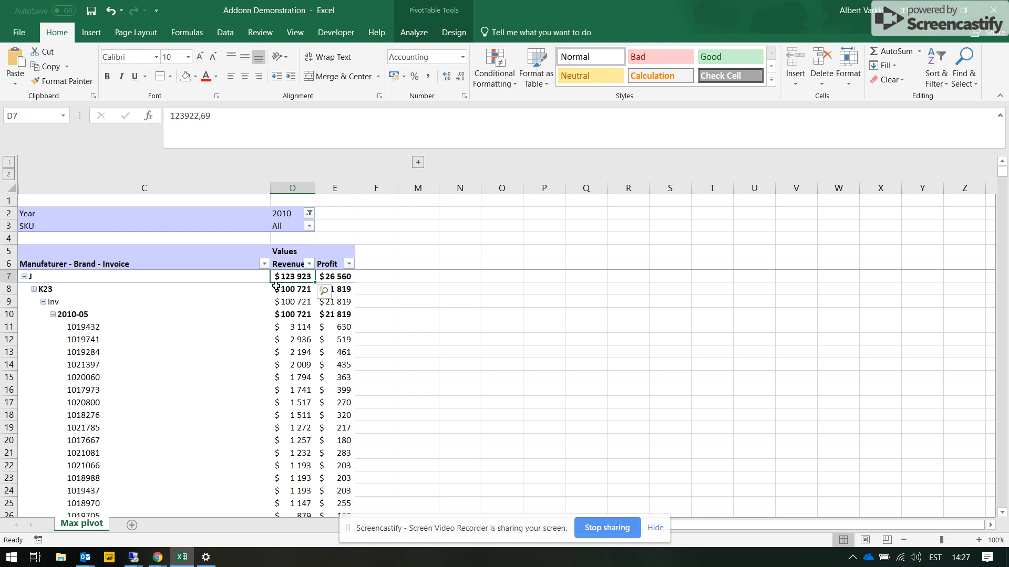
- Look through the long list of invoice rows down to the grand total and back up past manufacturer D
scroll(276, 286, "down", 20)
left_click(252, 284)
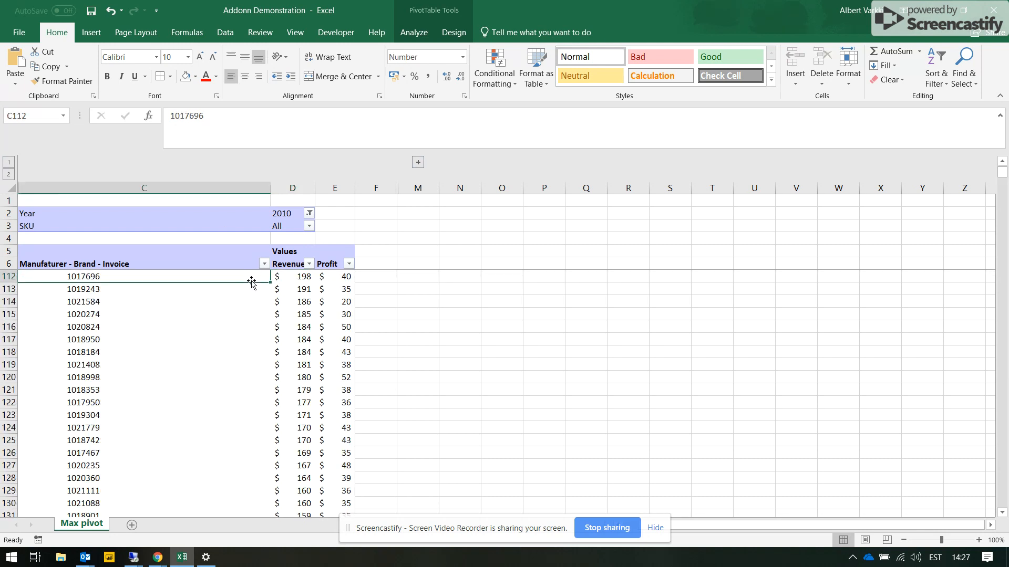
double_click(251, 282)
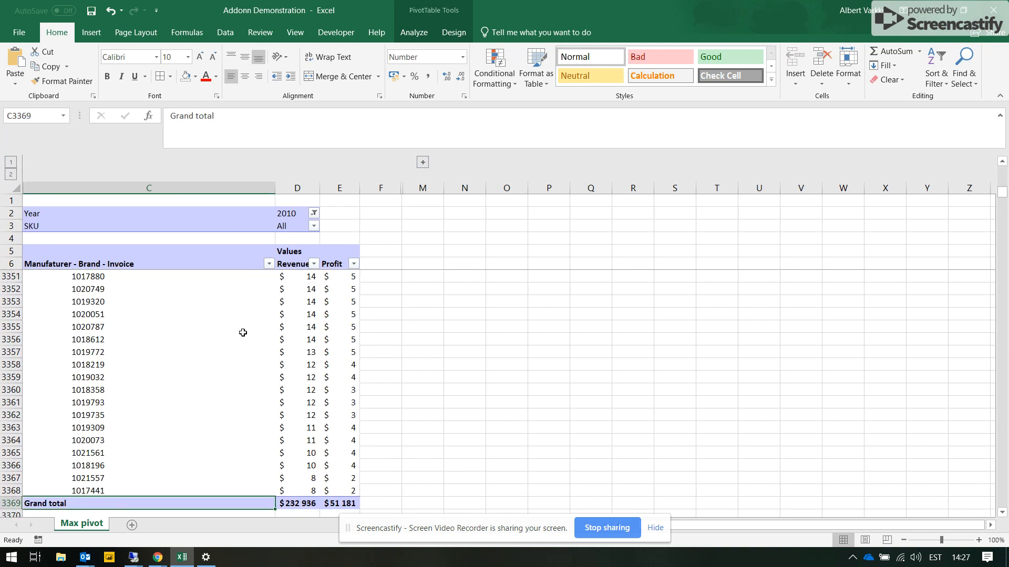
scroll(242, 332, "up", 12)
scroll(243, 333, "up", 8)
scroll(243, 332, "down", 10)
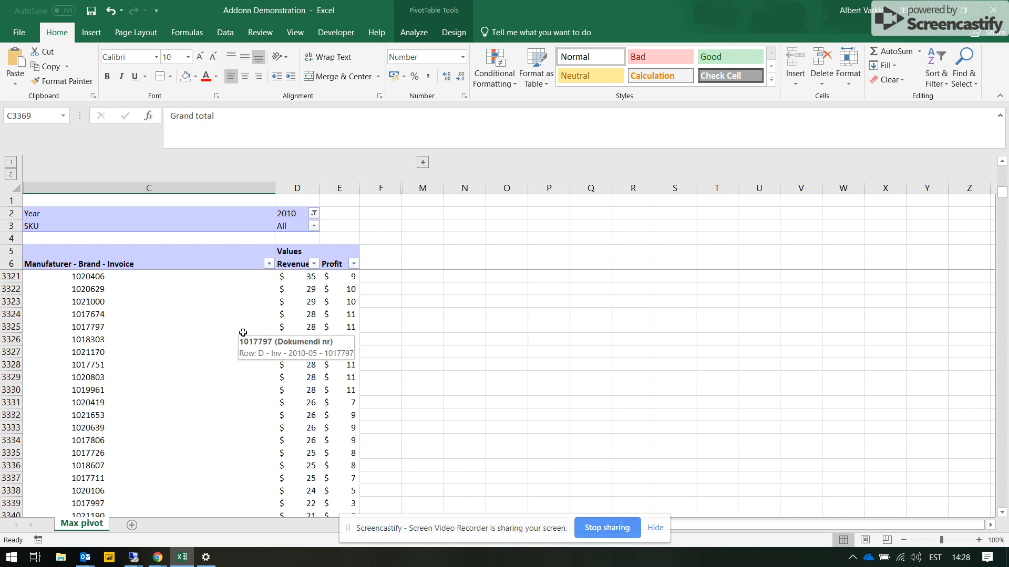
scroll(243, 332, "up", 2)
scroll(242, 333, "down", 5)
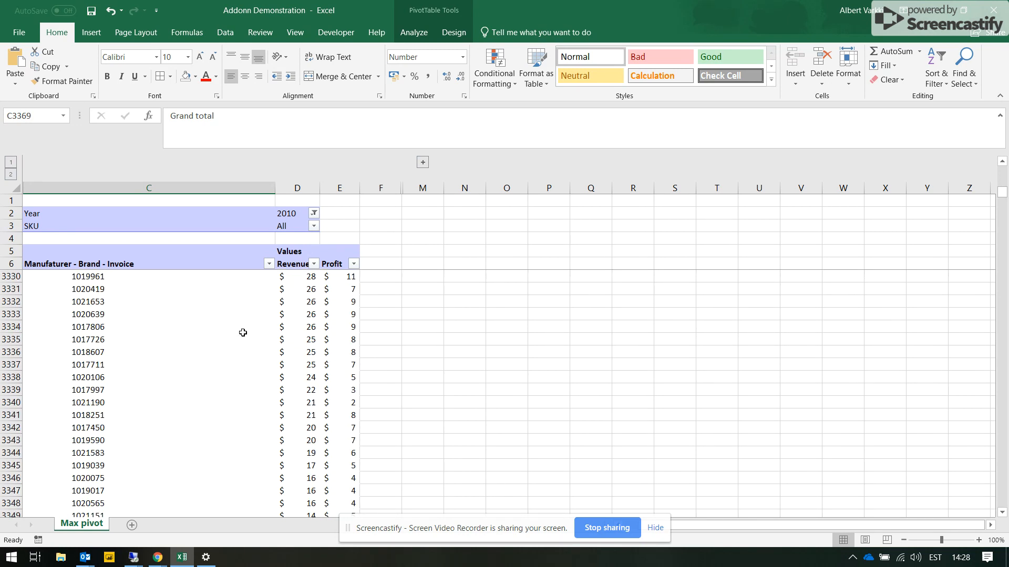
left_click(58, 358)
left_click(100, 351)
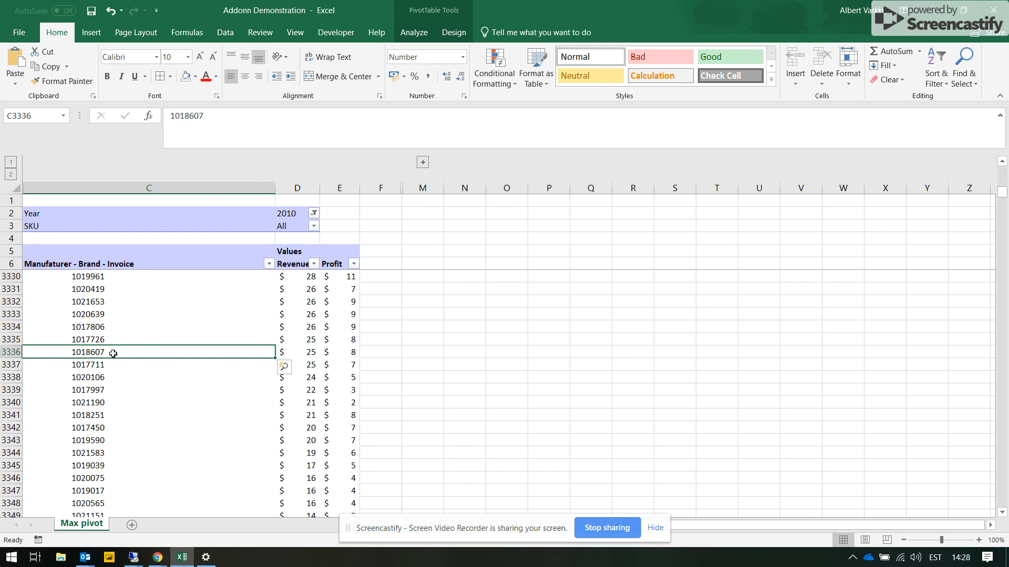
left_click(112, 339)
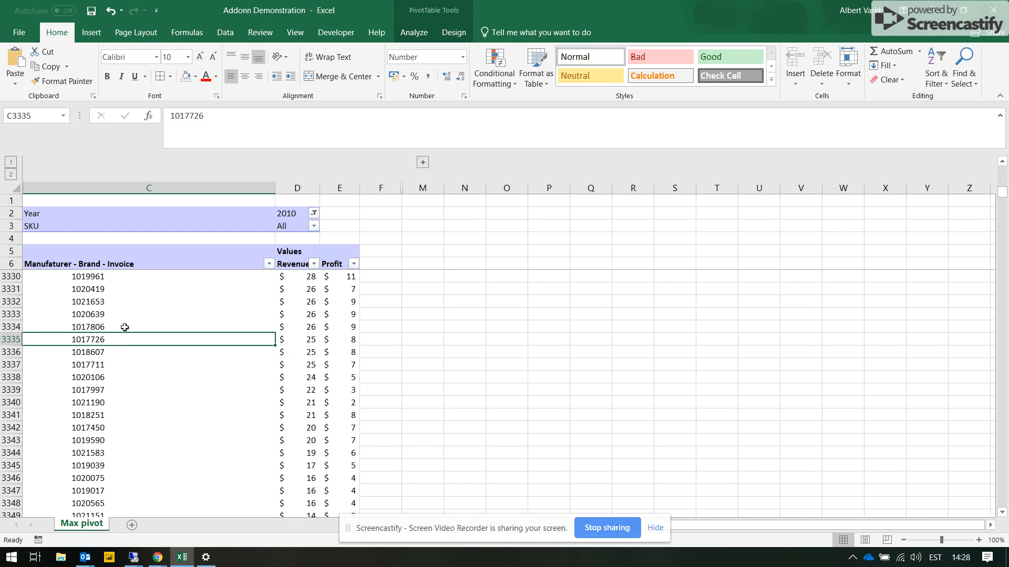
scroll(125, 327, "up", 9)
scroll(125, 326, "up", 20)
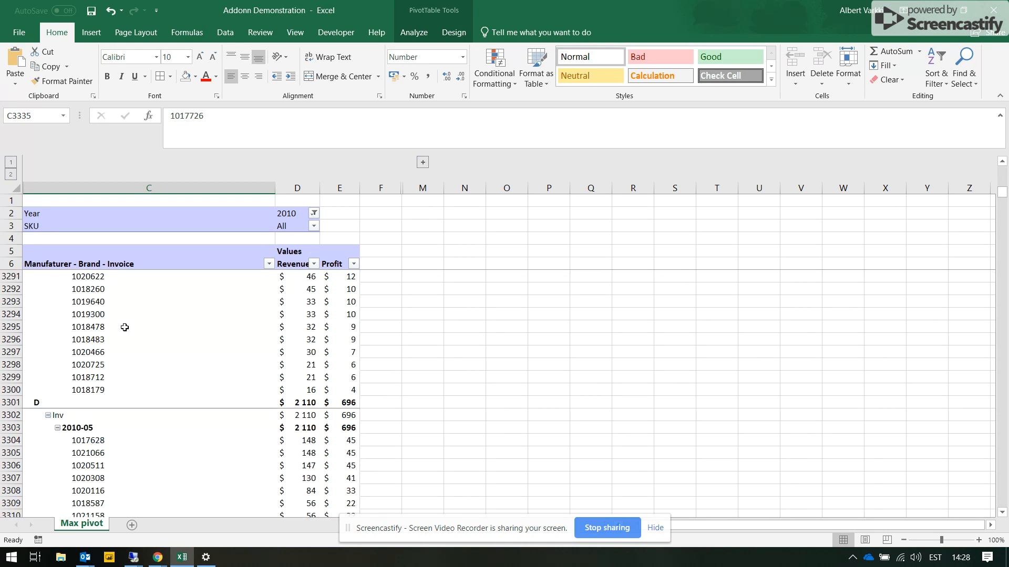
scroll(125, 327, "up", 7)
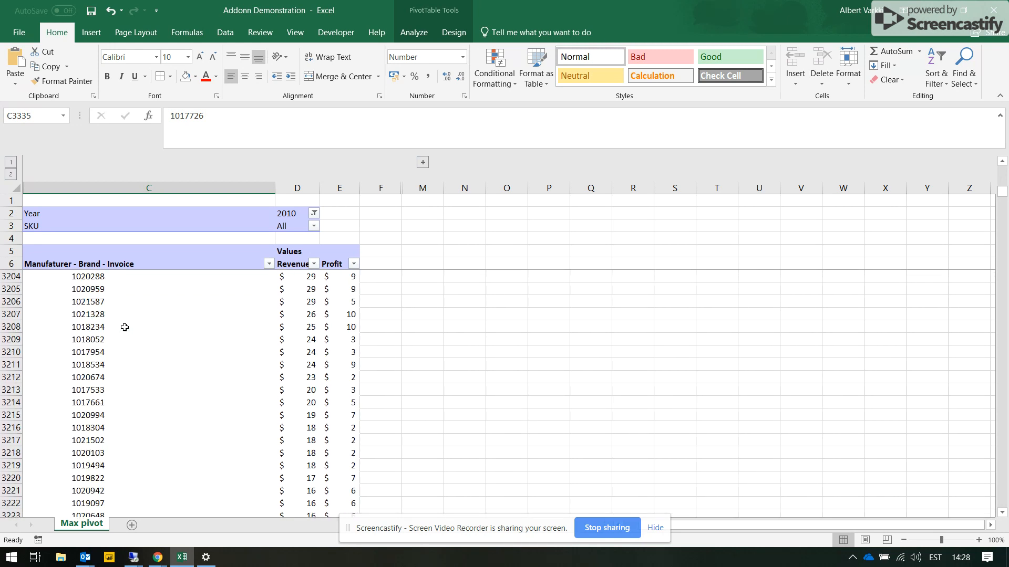
left_click(123, 309)
scroll(474, 307, "up", 1)
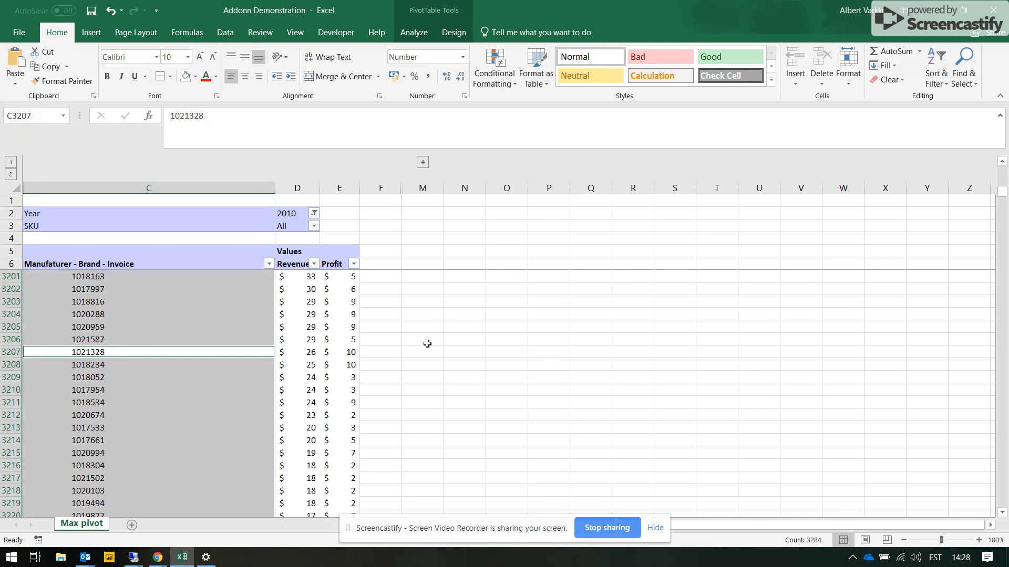
scroll(437, 342, "up", 16)
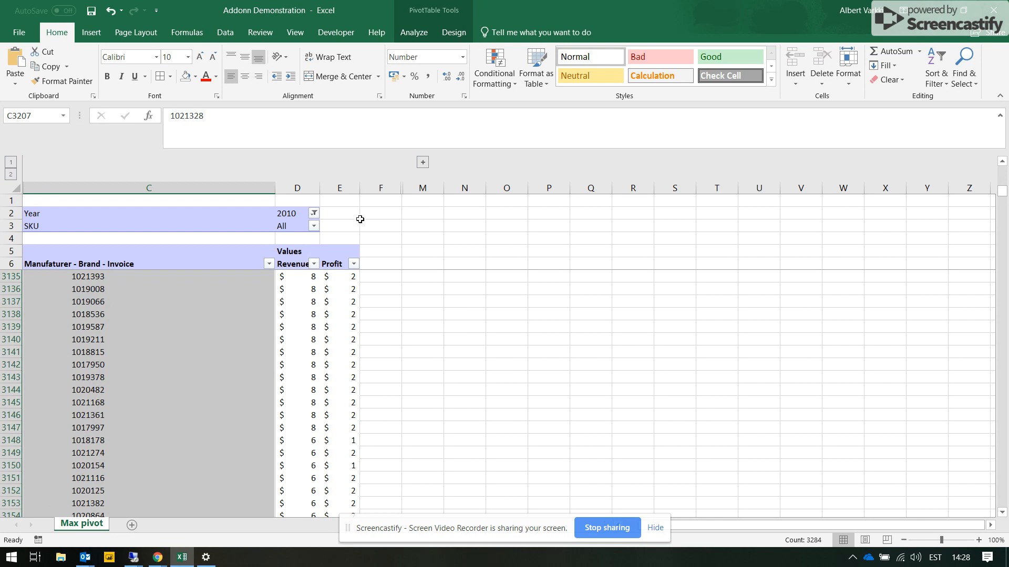
- Unhide the helper columns A and B before the pivot table's row label column
left_click_drag(359, 220, 337, 320)
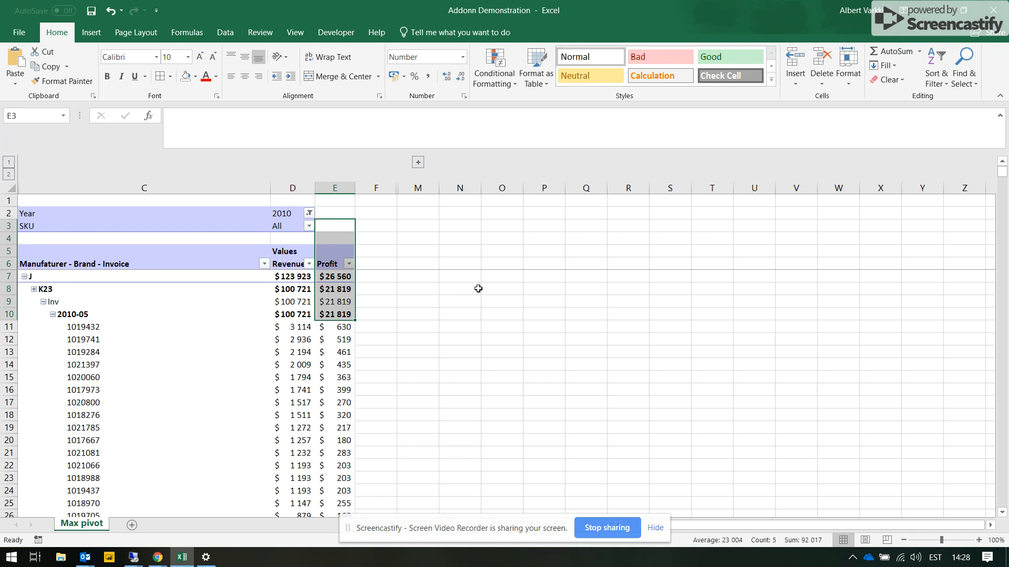
left_click(362, 223)
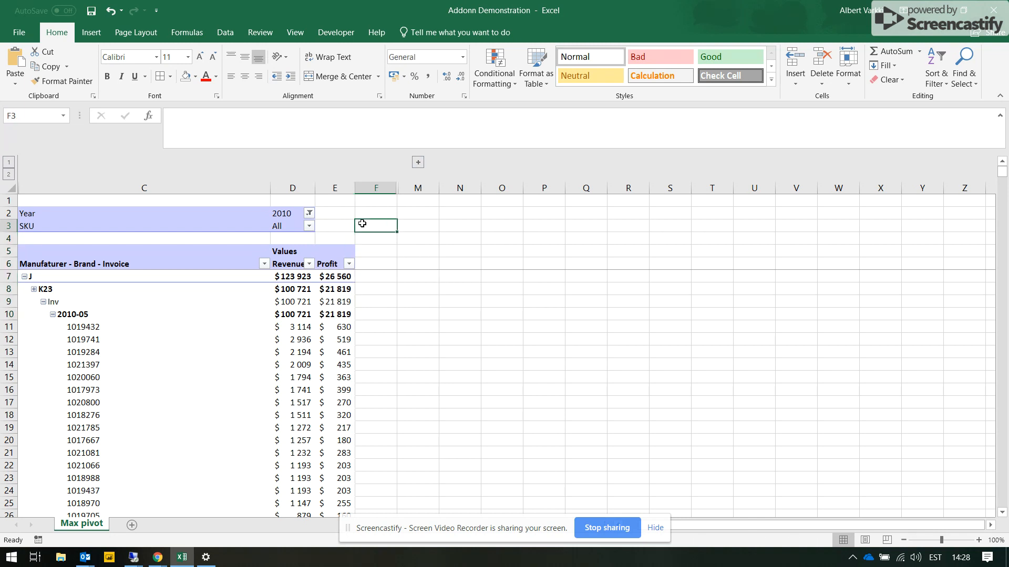
left_click(245, 188)
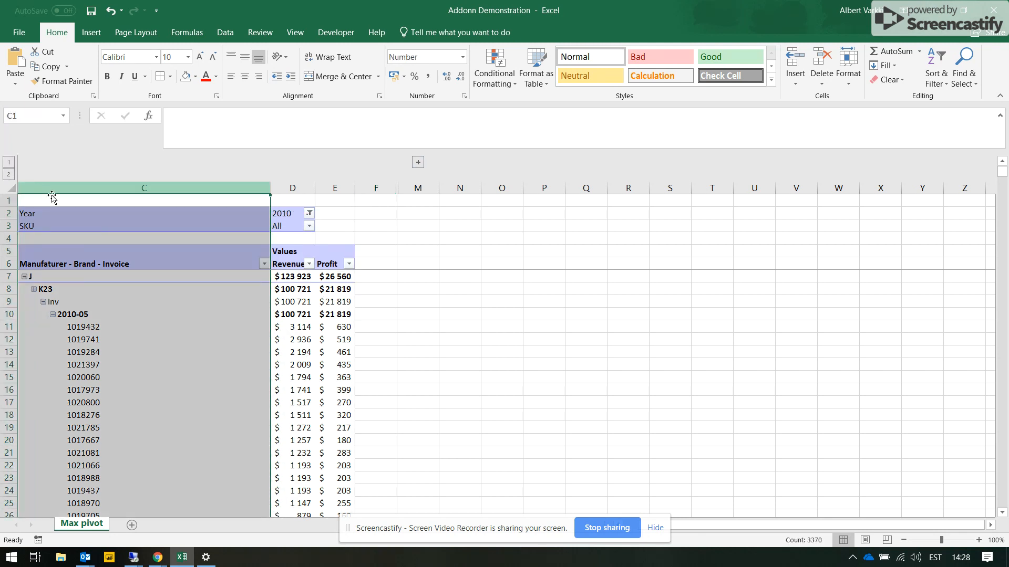
right_click(73, 200)
left_click(121, 389)
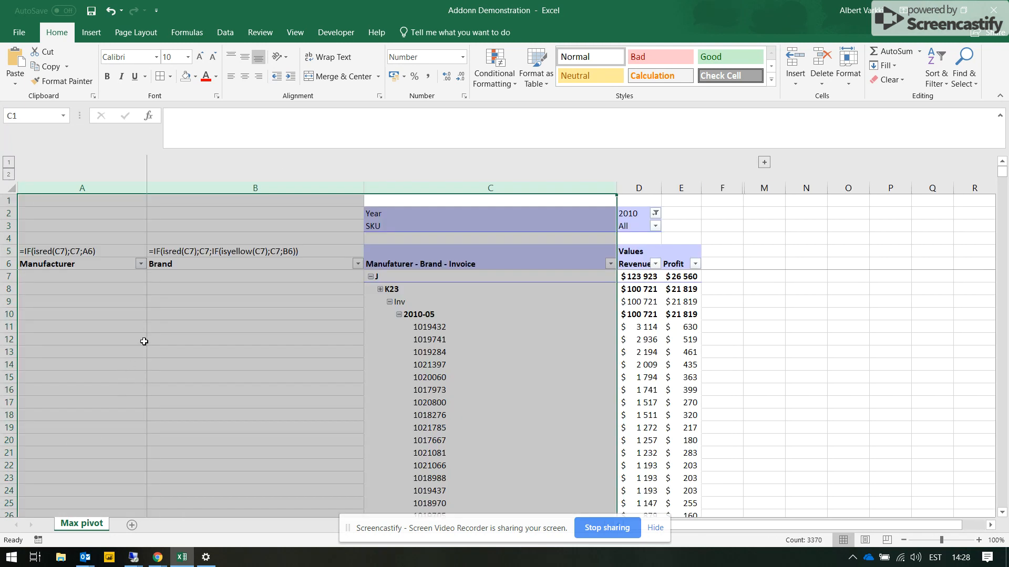
- Review the empty Manufacturer and Brand helper columns, and expand the collapsed column group G to L beside the pivot table
left_click(204, 287)
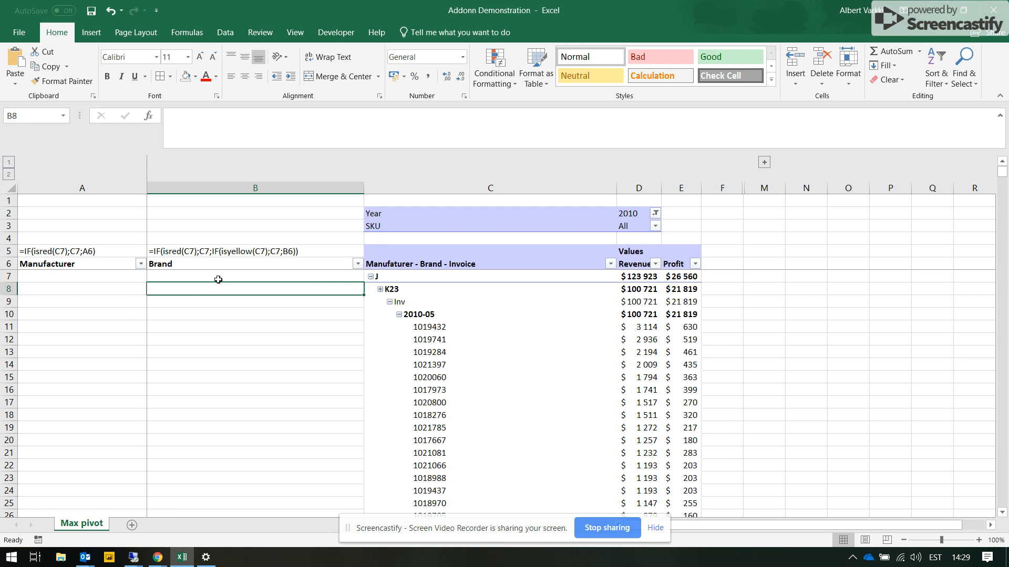
left_click(210, 301)
left_click(133, 312)
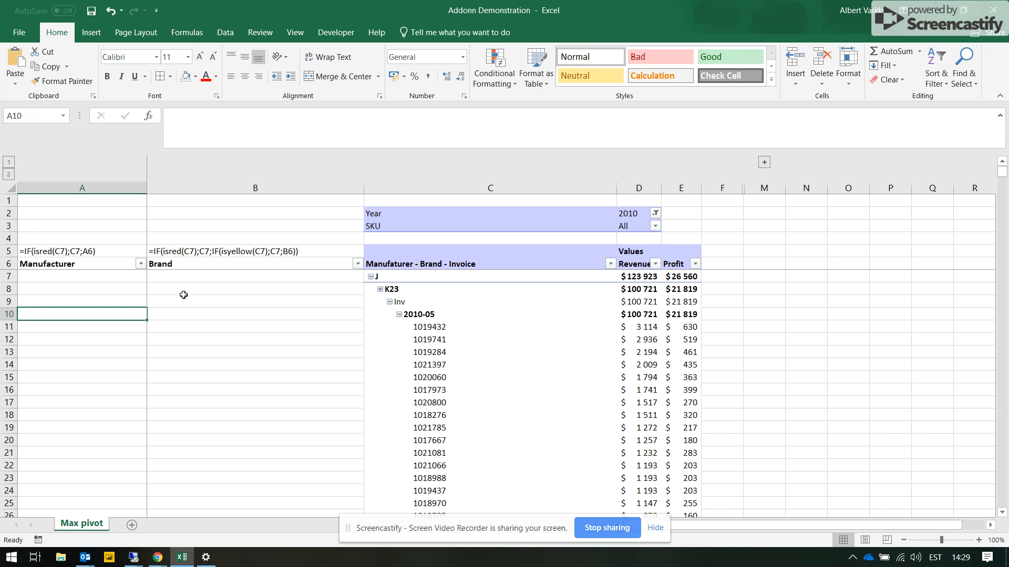
left_click(241, 329)
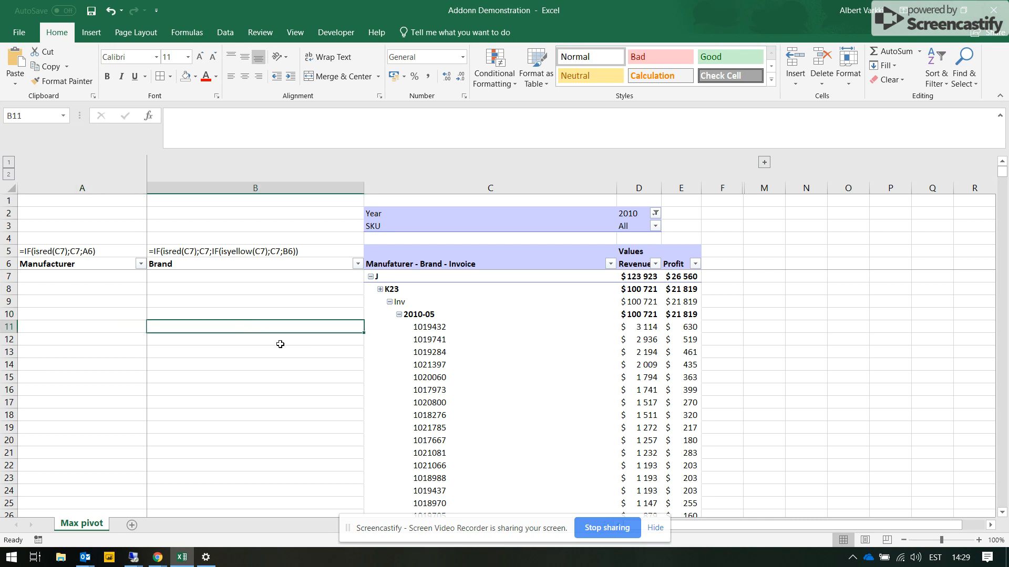
scroll(325, 378, "down", 14)
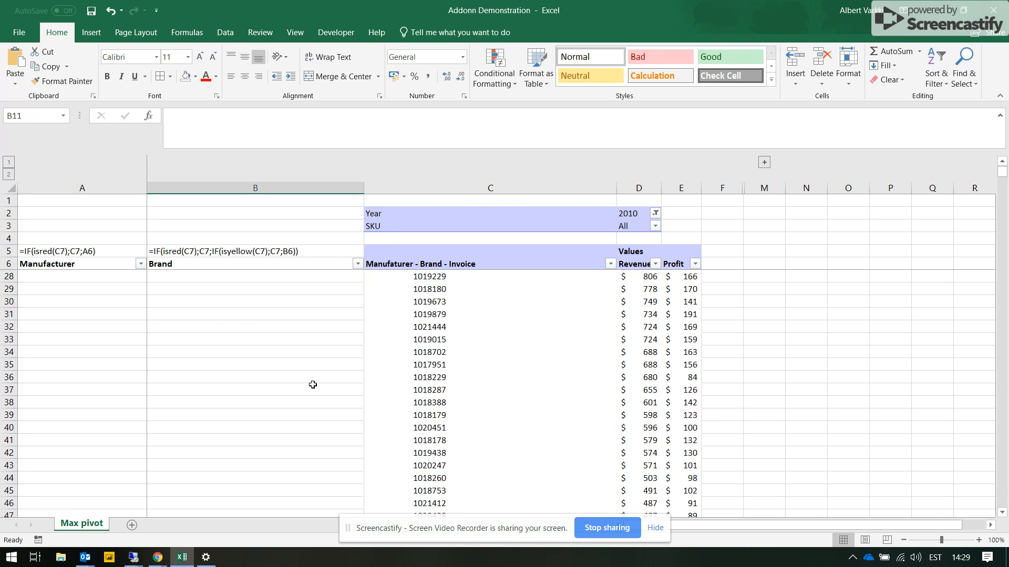
scroll(327, 372, "up", 14)
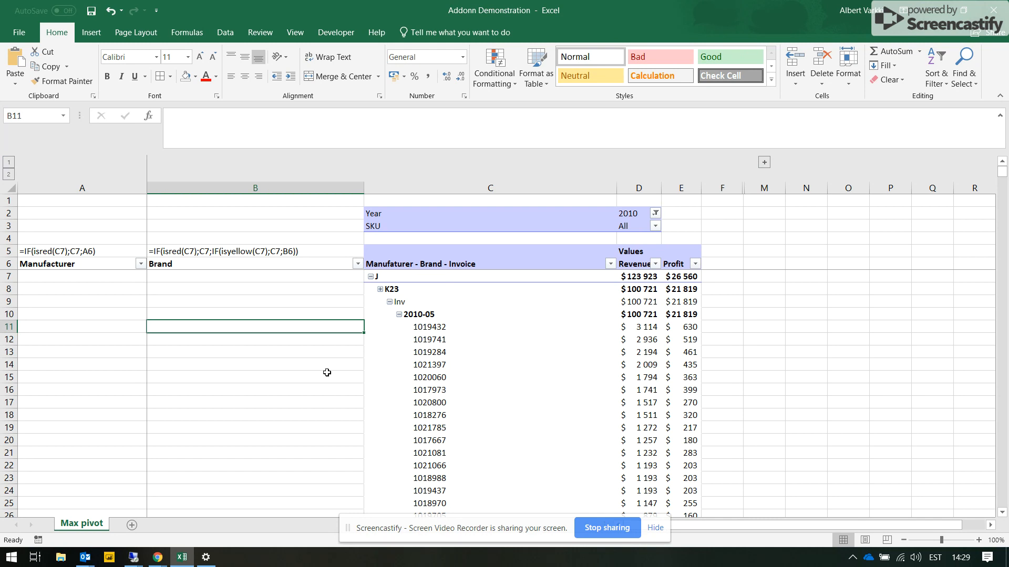
left_click(763, 163)
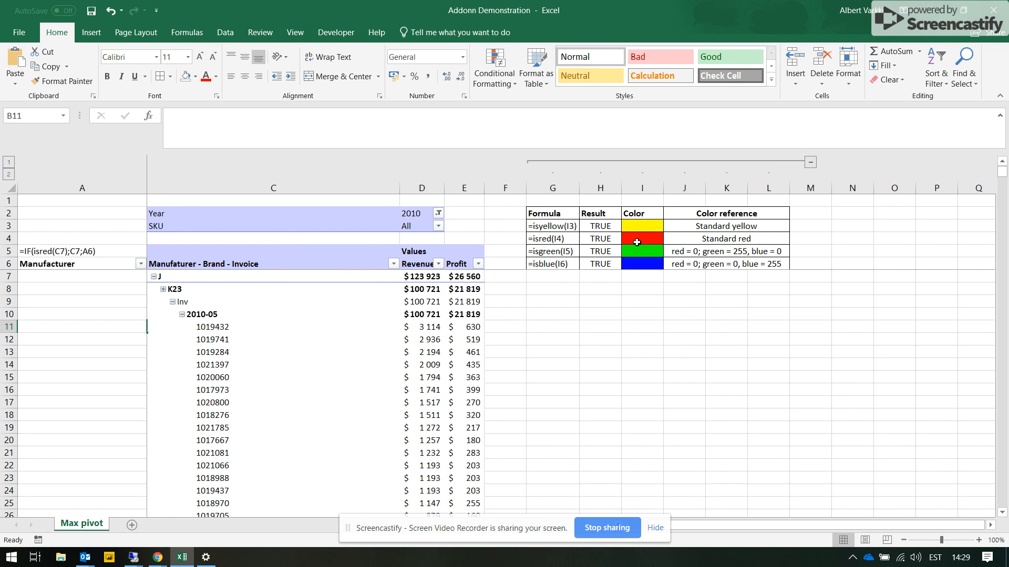
- Examine the isyellow and isred formulas in the Result column and the sample fill cells I3 to I6 of the color reference table
left_click_drag(657, 225, 184, 218)
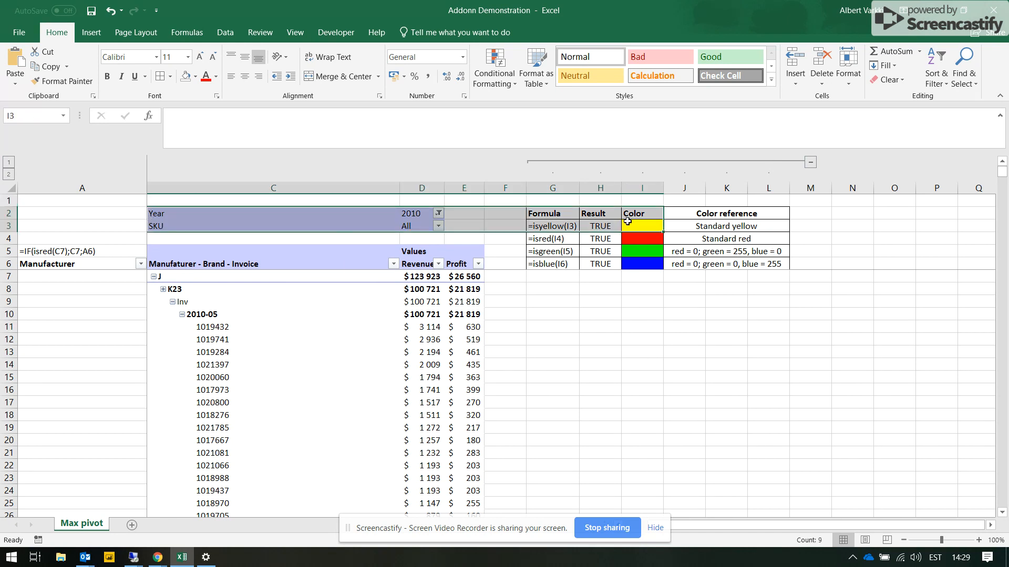
left_click(638, 226)
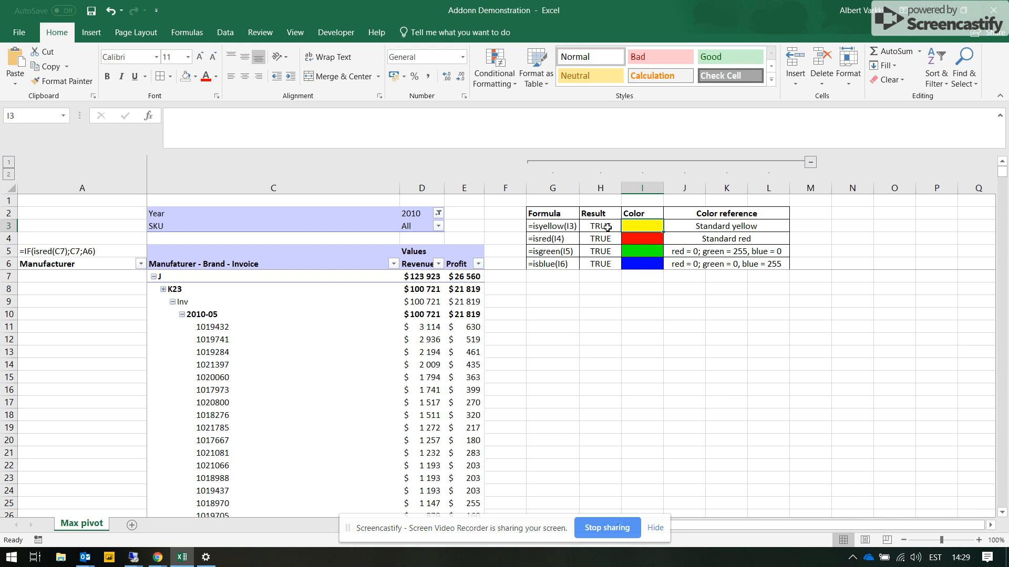
left_click(607, 227)
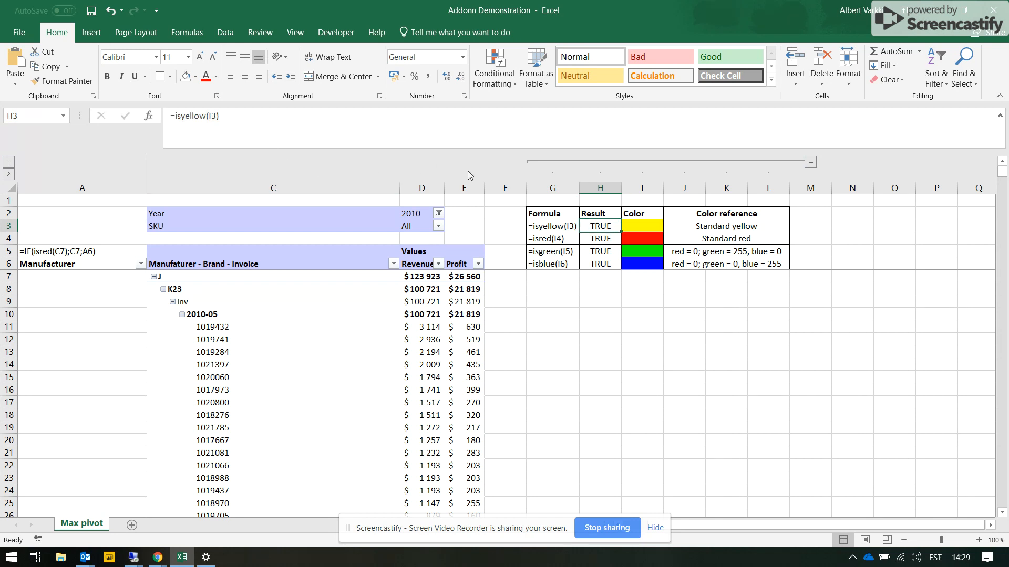
double_click(609, 226)
key("Return")
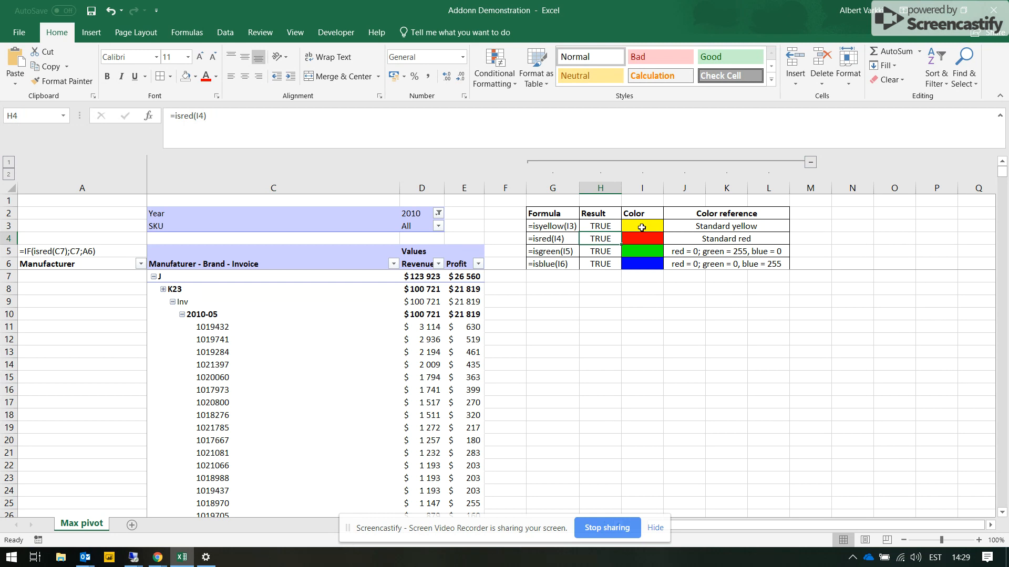
left_click(641, 227)
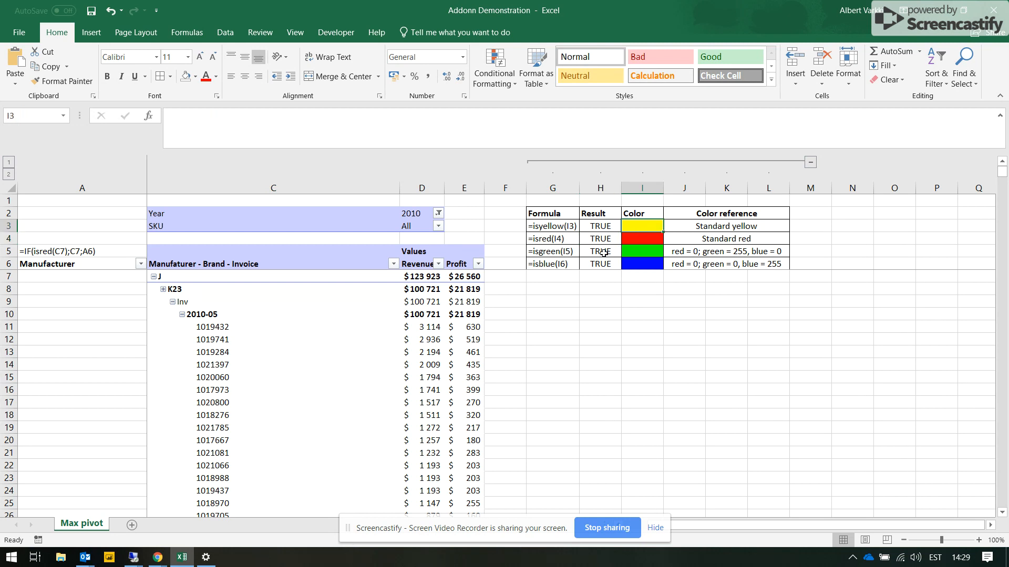
left_click_drag(634, 259, 643, 226)
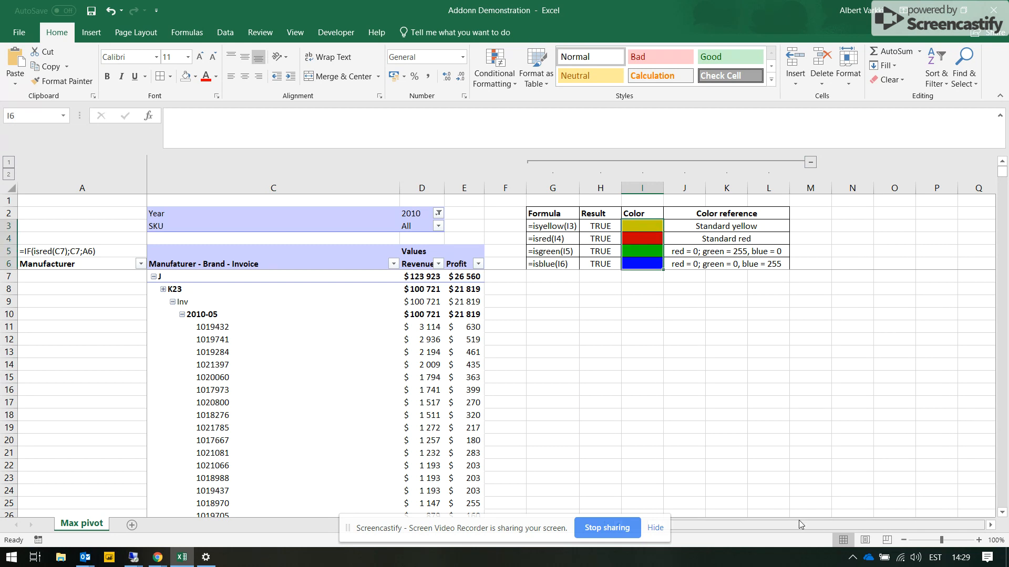
- Examine the standard yellow and standard red entries of the color reference table, ending back at the Manufacturer and Brand columns
left_click_drag(798, 525, 768, 523)
left_click(930, 232)
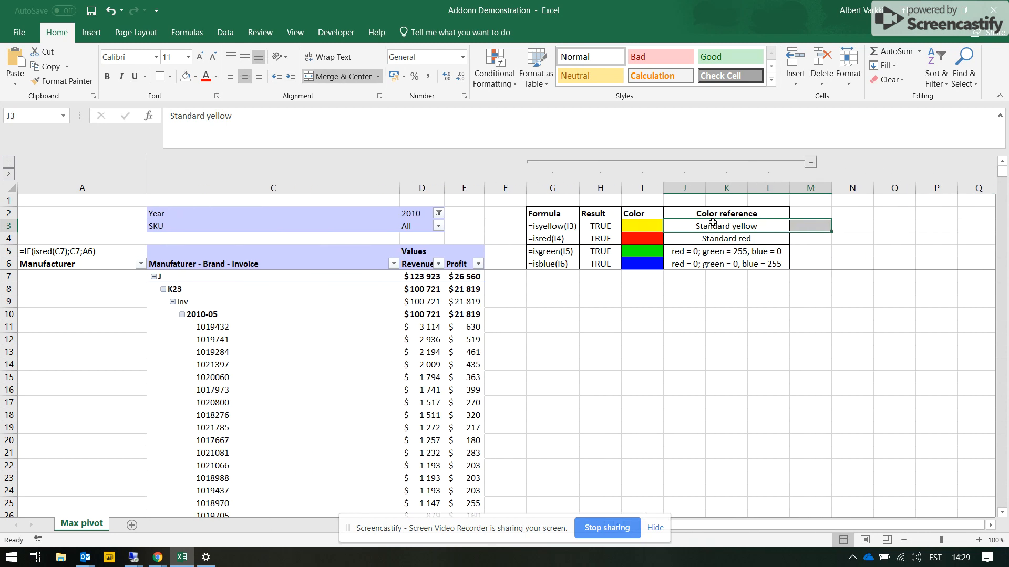
left_click(715, 237)
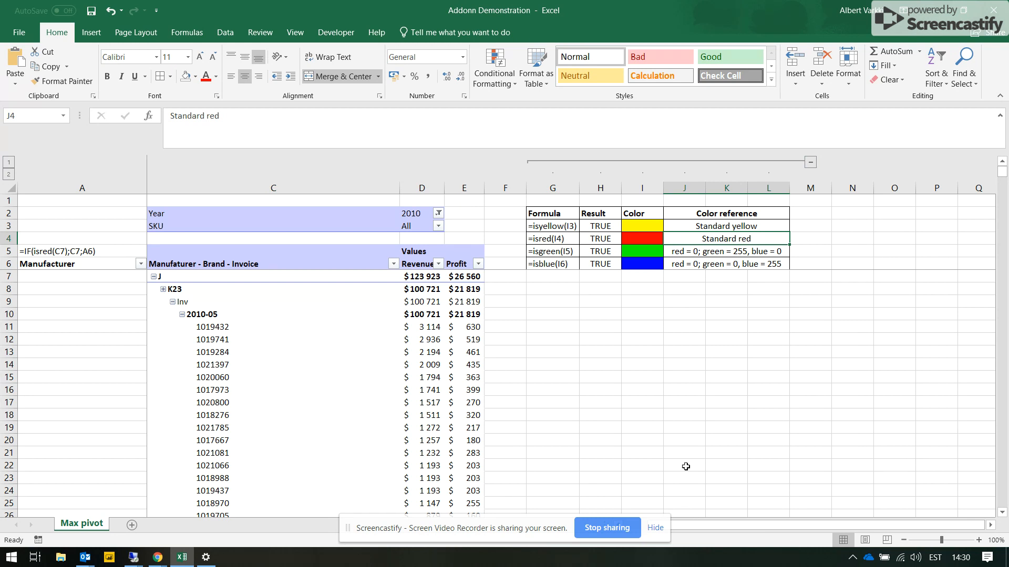
left_click_drag(758, 522, 701, 523)
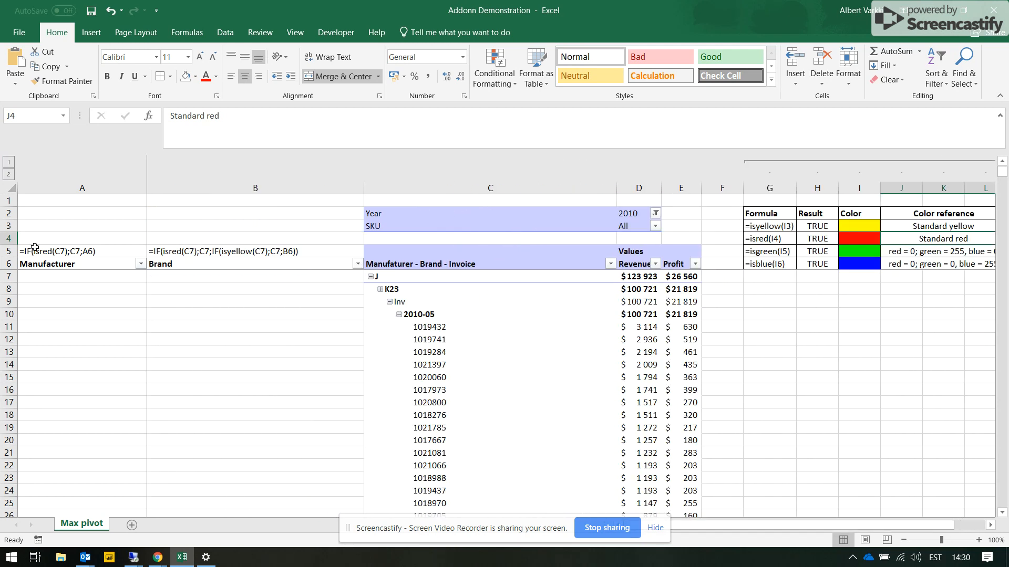
- Select all manufacturer-level row labels in the pivot table, starting from J in C7, and fill them with standard red
left_click(125, 288)
left_click(451, 270)
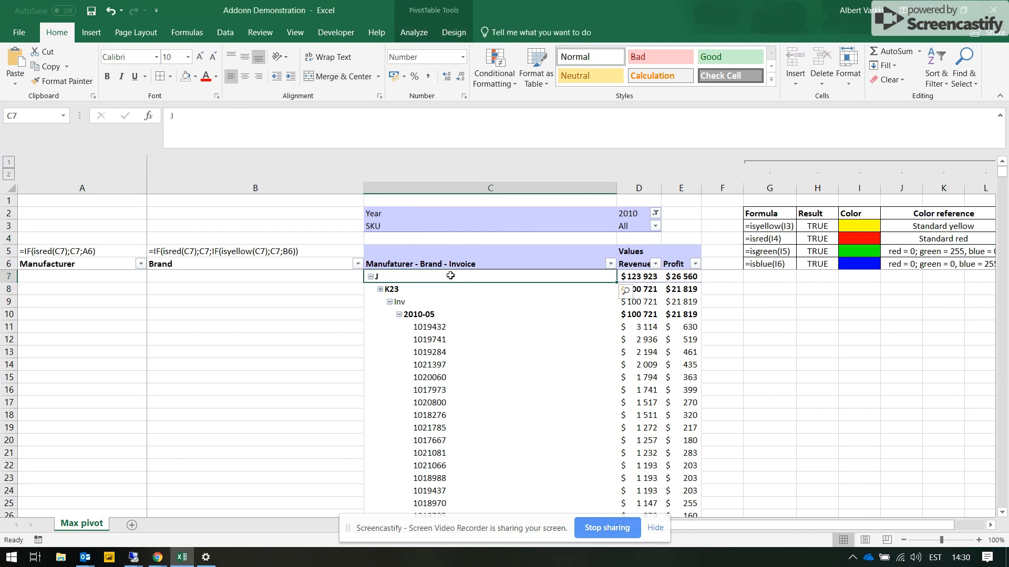
left_click(451, 270)
left_click(452, 272)
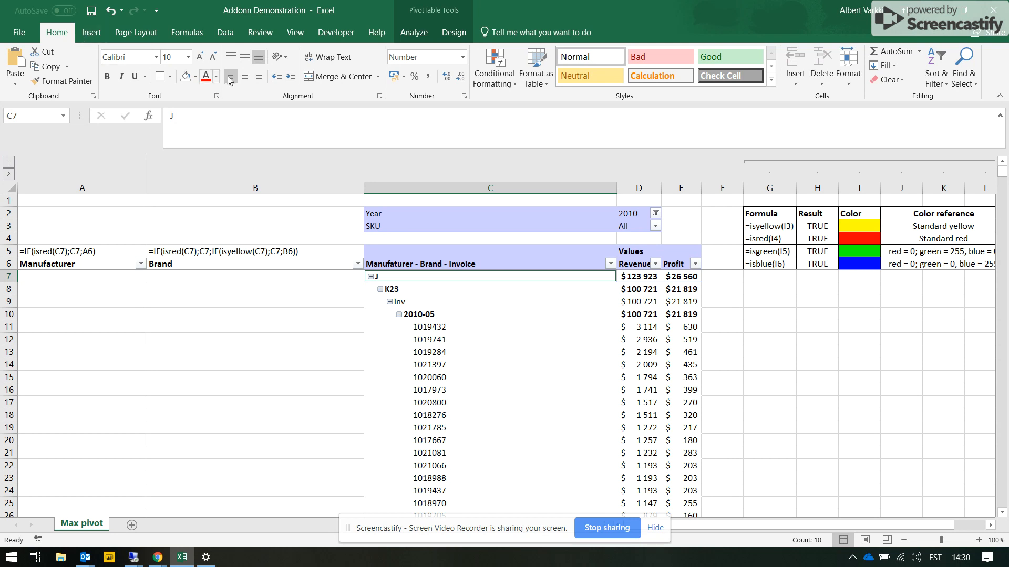
left_click(199, 77)
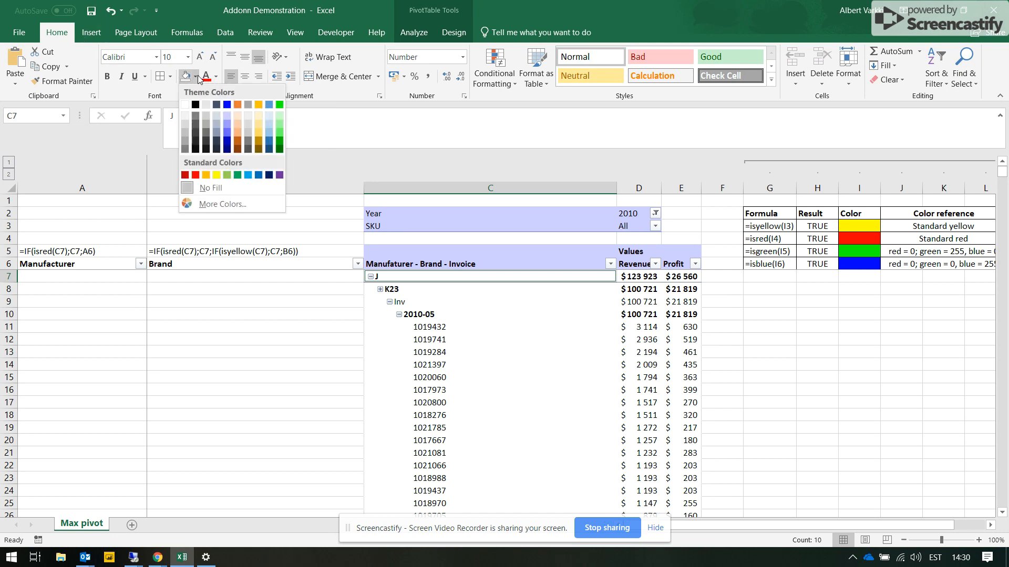
left_click(197, 178)
- Check the red manufacturer fills through the pivot table down to the grand total and back up to manufacturer F
scroll(415, 258, "down", 7)
scroll(415, 258, "up", 7)
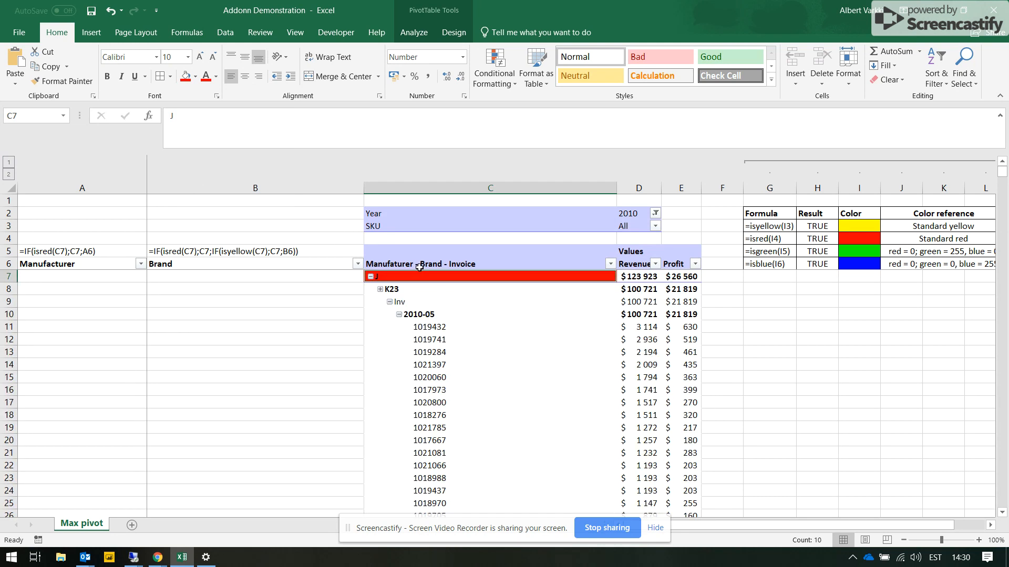
scroll(420, 270, "down", 20)
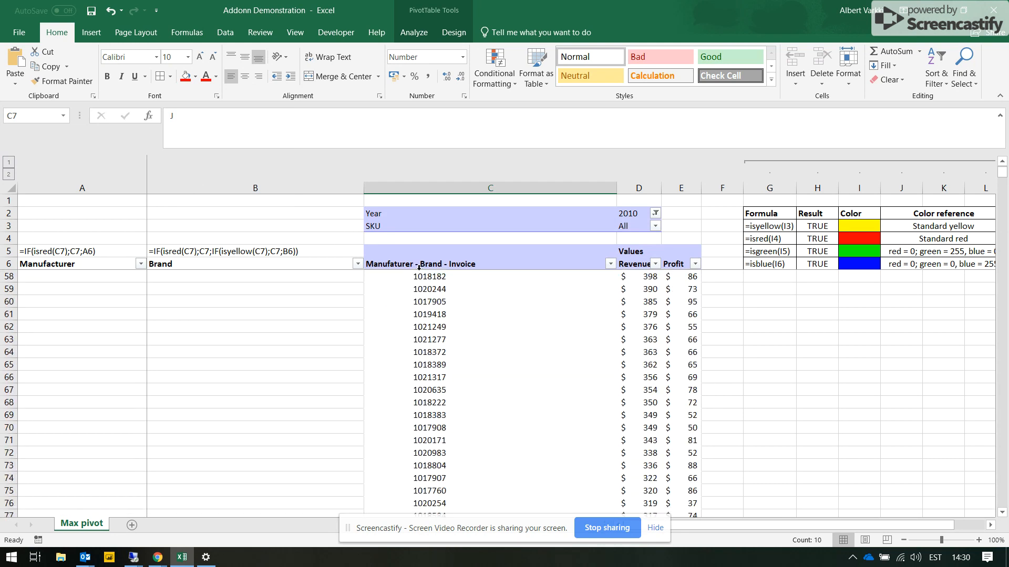
scroll(514, 315, "down", 20)
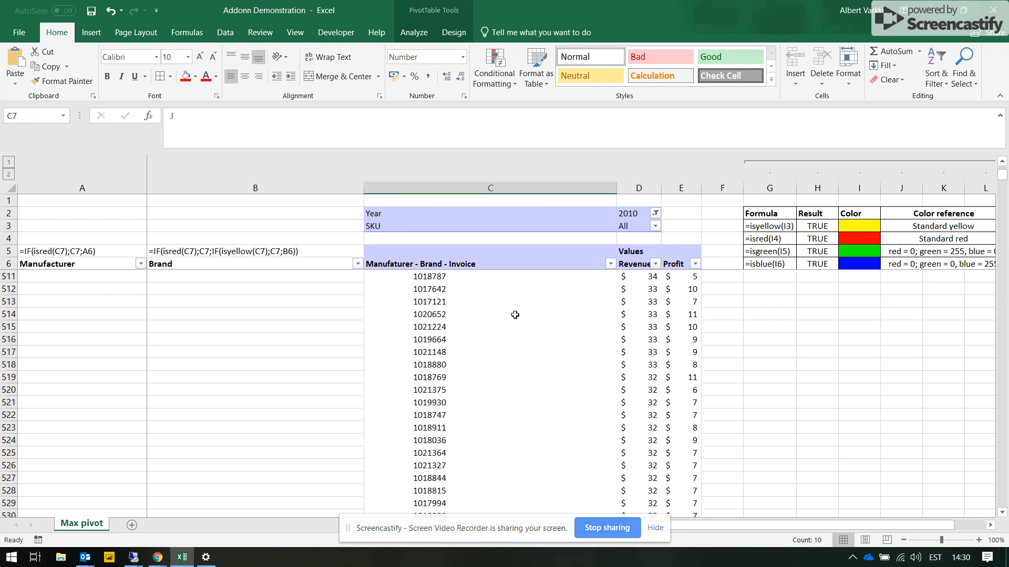
scroll(515, 315, "down", 20)
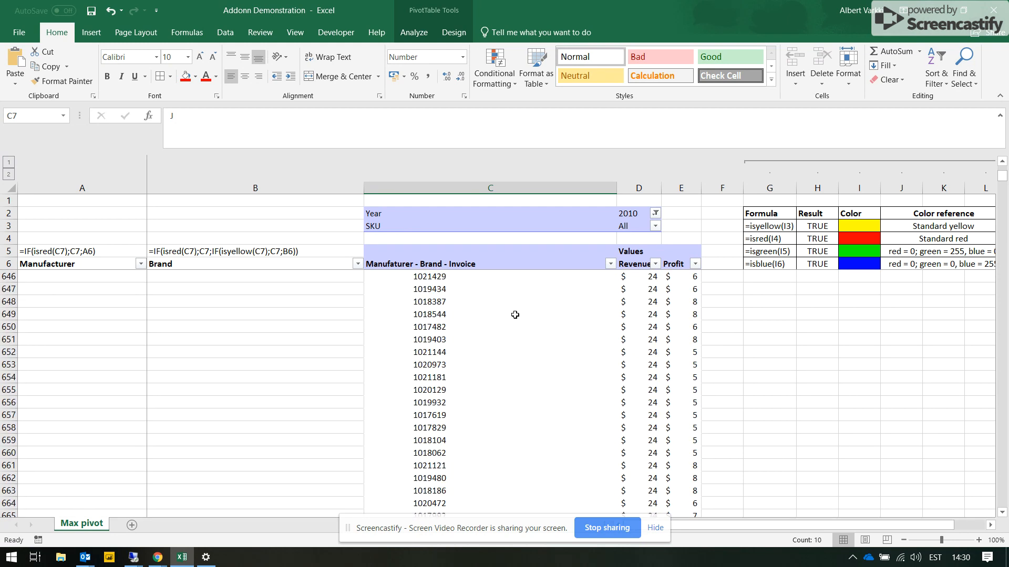
scroll(515, 315, "down", 20)
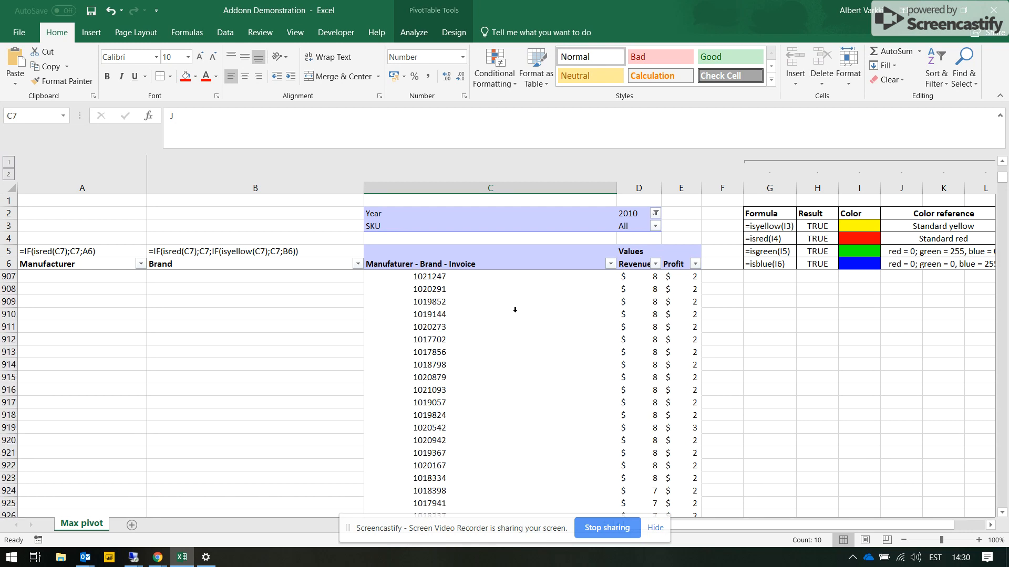
scroll(515, 310, "down", 7)
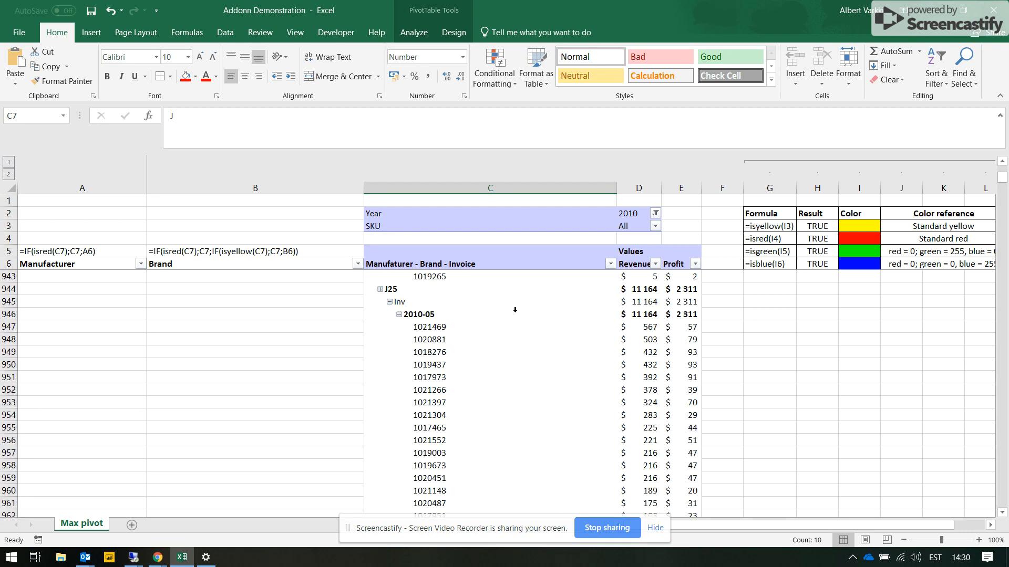
scroll(405, 293, "up", 1)
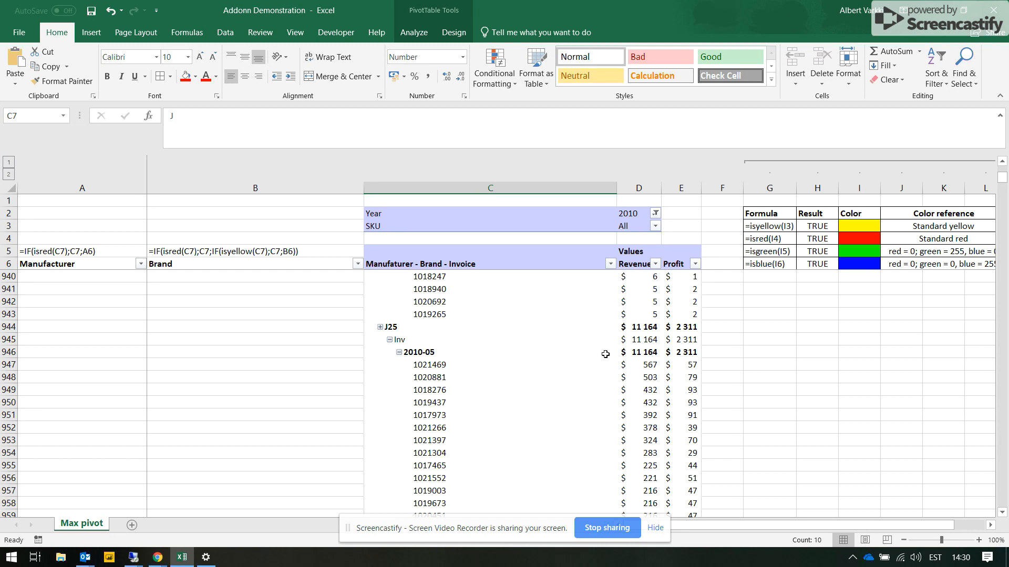
scroll(606, 354, "down", 18)
scroll(565, 307, "down", 20)
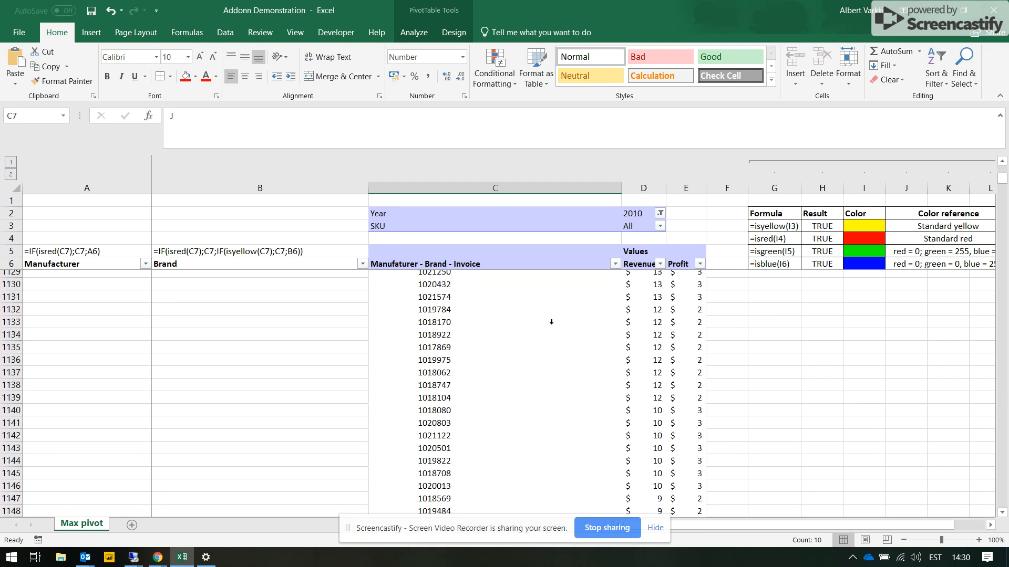
scroll(530, 332, "down", 20)
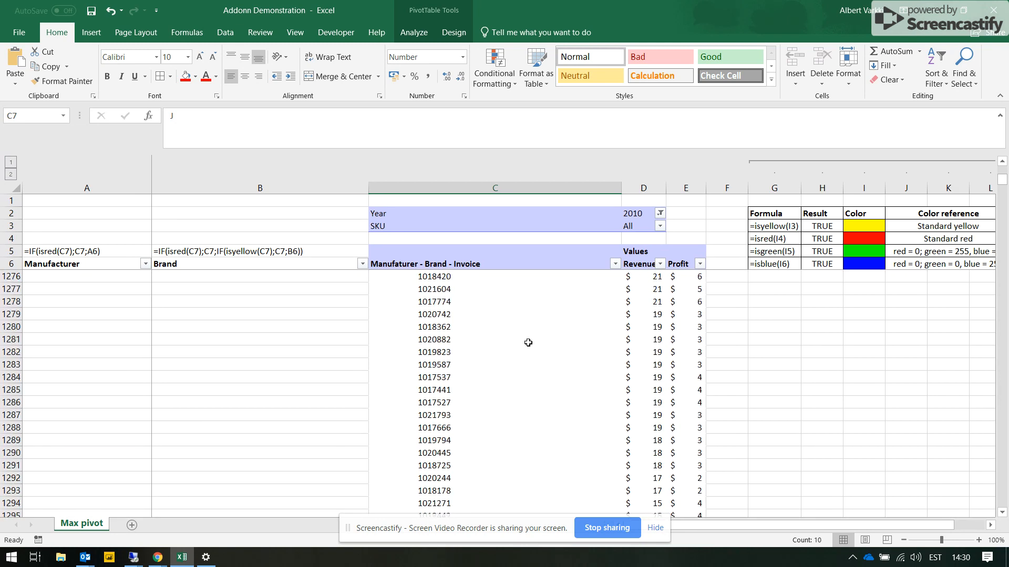
left_click(503, 340)
key("ctrl+Down")
scroll(502, 342, "up", 20)
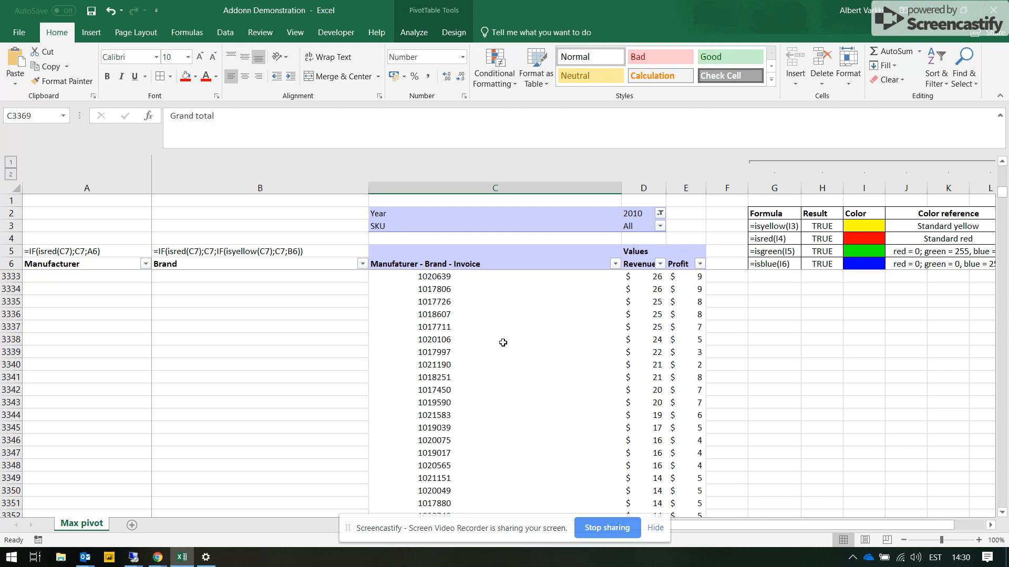
scroll(503, 342, "down", 3)
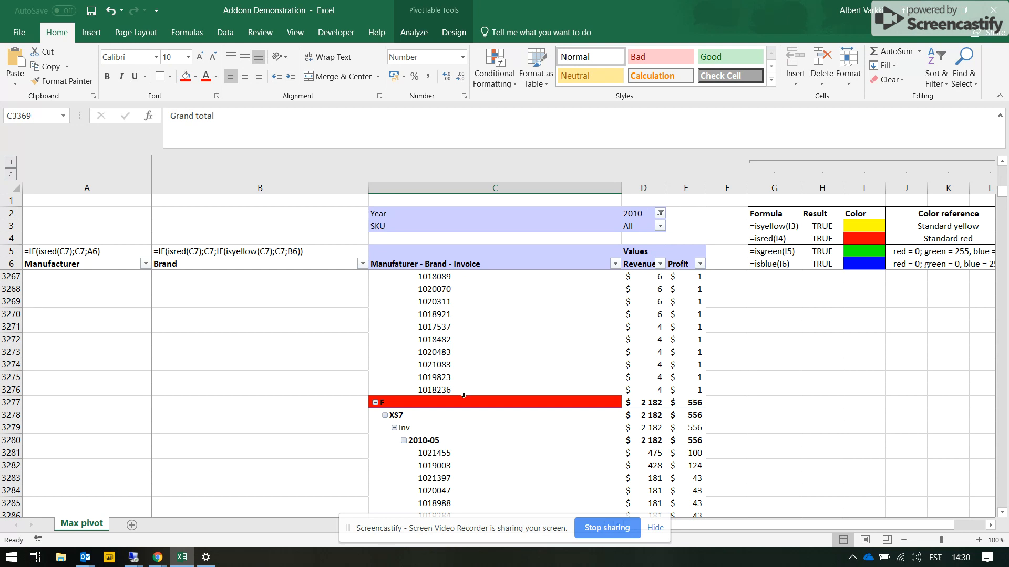
- Select all brand-level row labels in the pivot table, such as XS7 under manufacturer F, and fill them with standard yellow
left_click(436, 408)
left_click(437, 410)
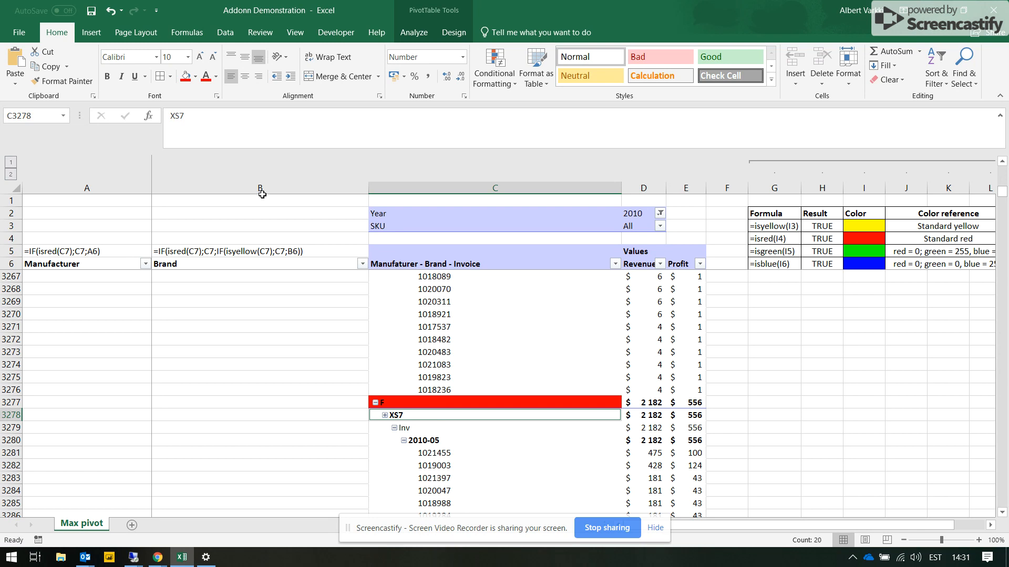
left_click(196, 77)
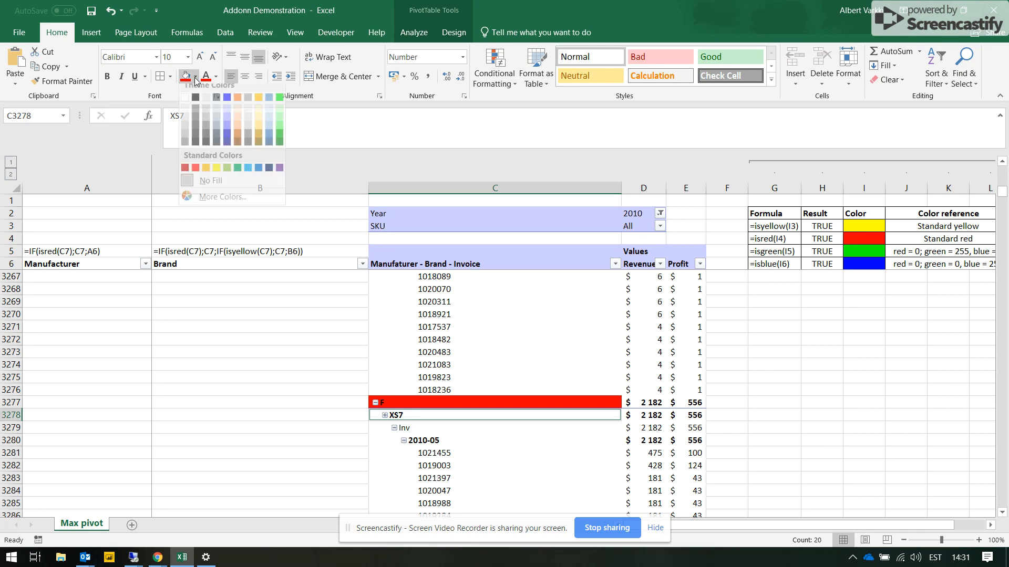
left_click(219, 181)
scroll(615, 359, "down", 20)
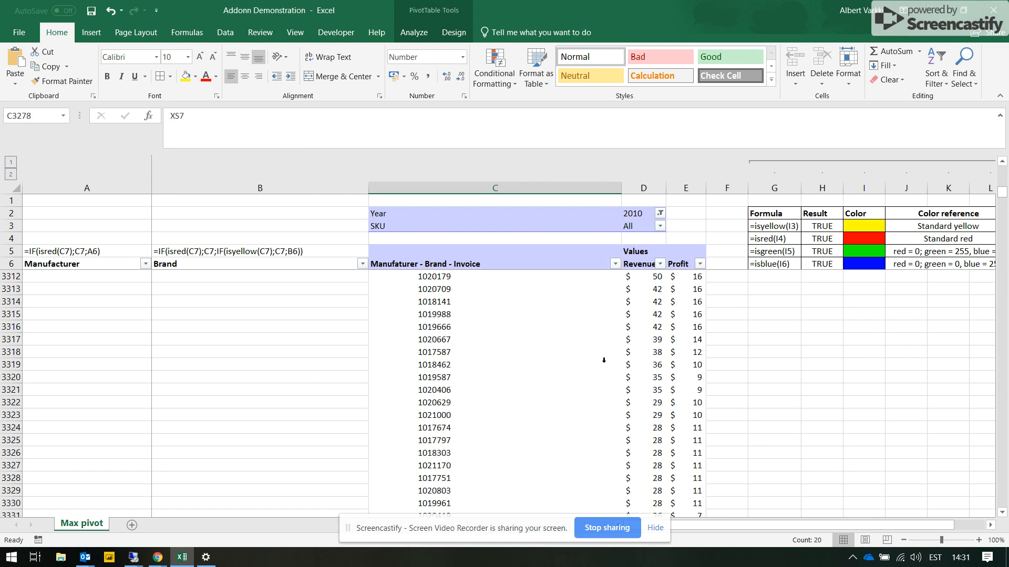
scroll(559, 378, "up", 20)
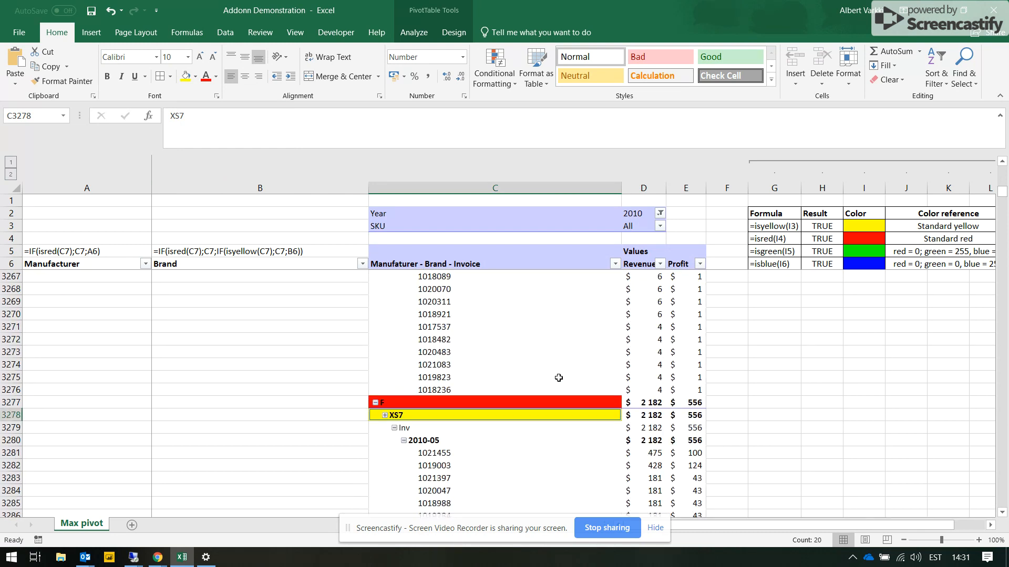
scroll(558, 377, "up", 20)
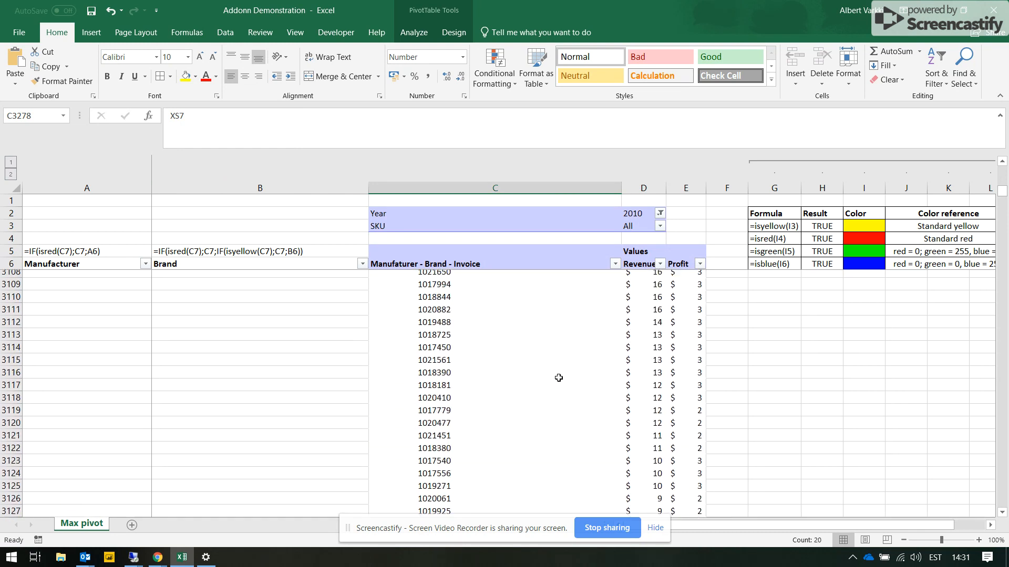
scroll(558, 377, "down", 2)
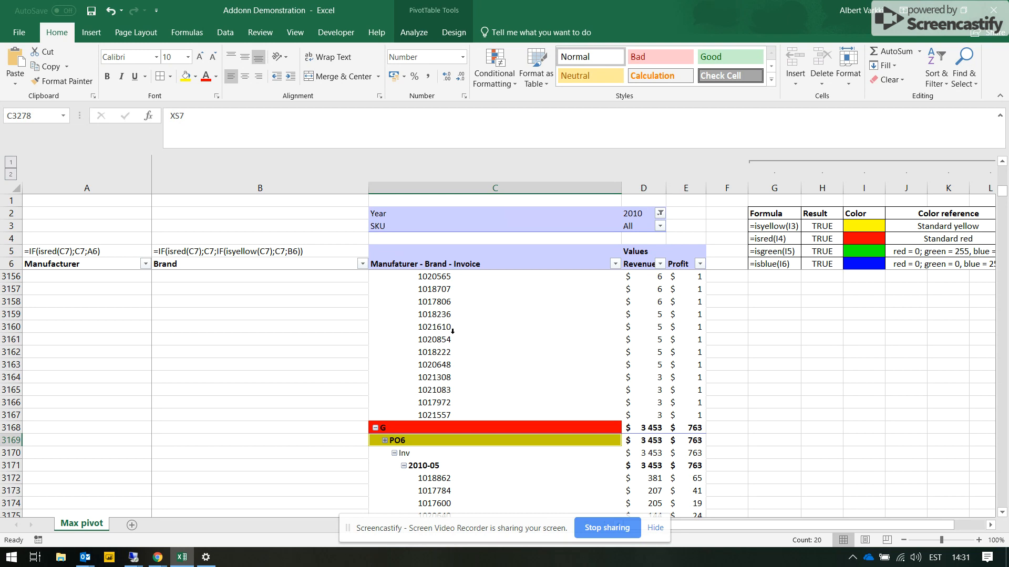
- Copy the sample formula text from A5 and enter it as the working formula =IF(isred(C7);C7;A6) in Manufacturer cell A7
left_click(234, 288)
left_click_drag(242, 260, 245, 301)
left_click(225, 252)
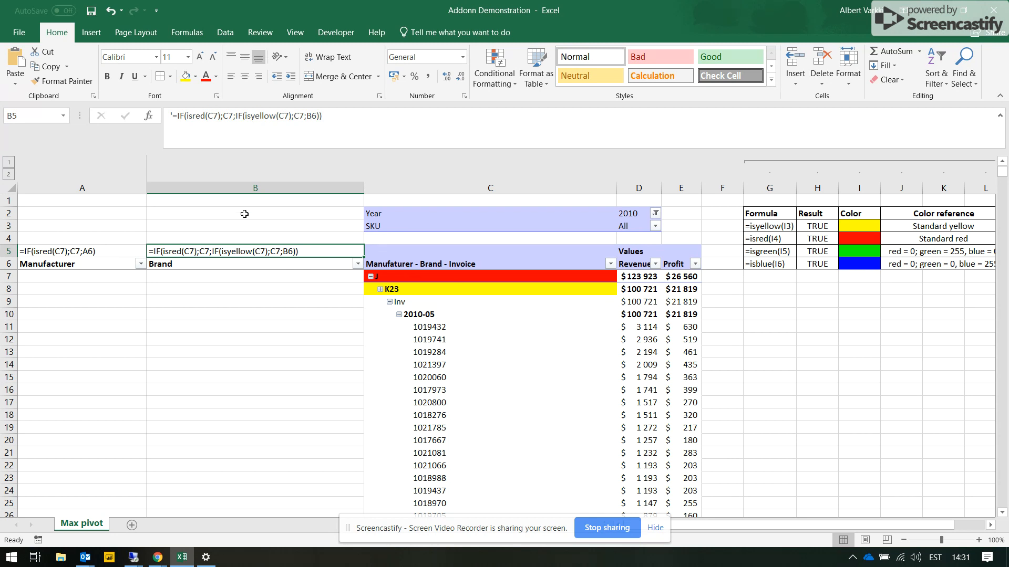
left_click(98, 252)
left_click_drag(250, 116, 175, 125)
key("ctrl+c")
key("Return")
key("Return")
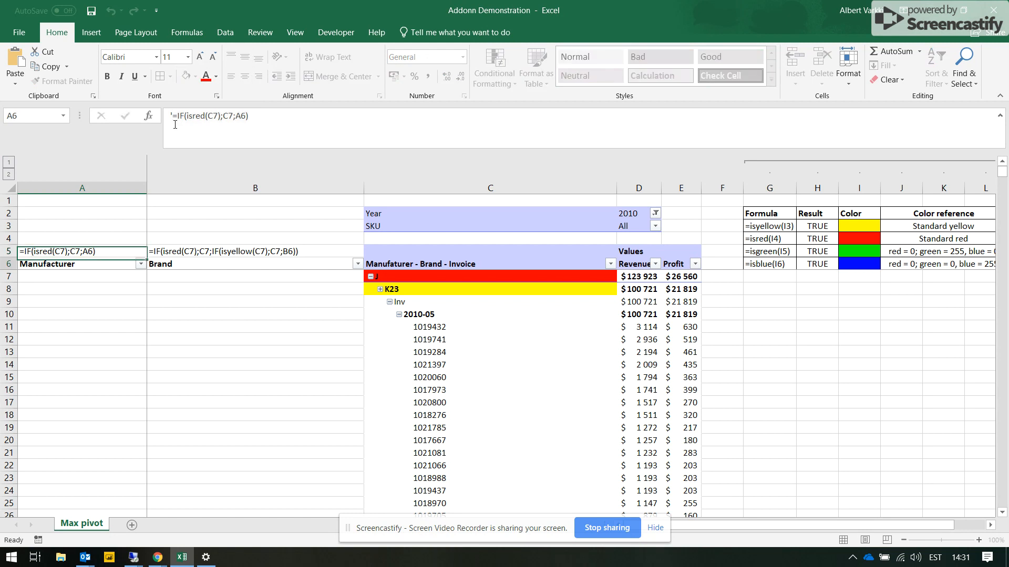
key("ctrl+v")
- Copy the sample formula from B5 into Brand cell B7 and remove its leading apostrophe, giving =IF(isred(C7);C7;IF(isyellow(C7);C7;B6))
left_click(262, 251)
left_click_drag(365, 127, 172, 128)
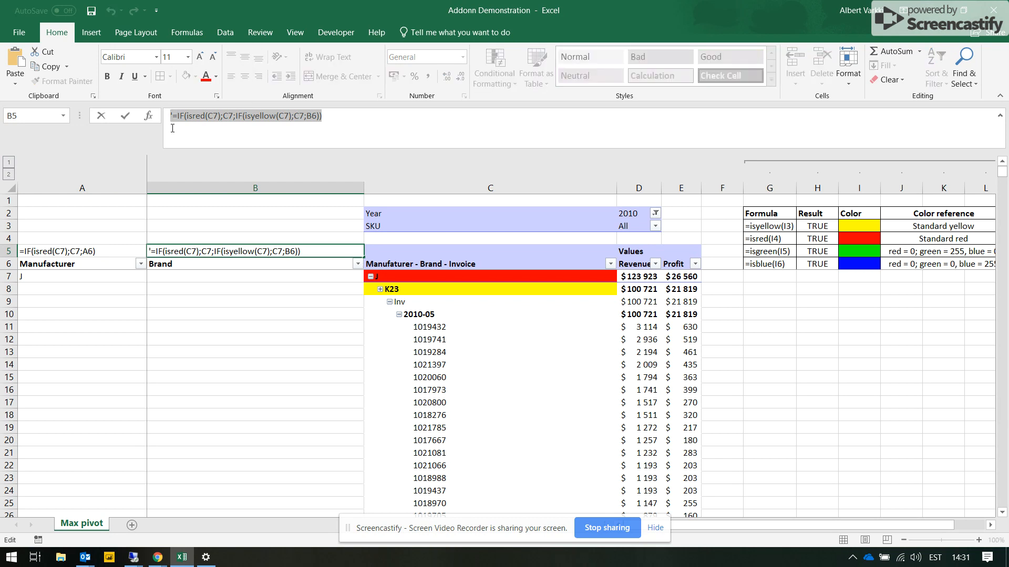
key("ctrl+c")
key("Return")
key("Return")
key("ctrl+v")
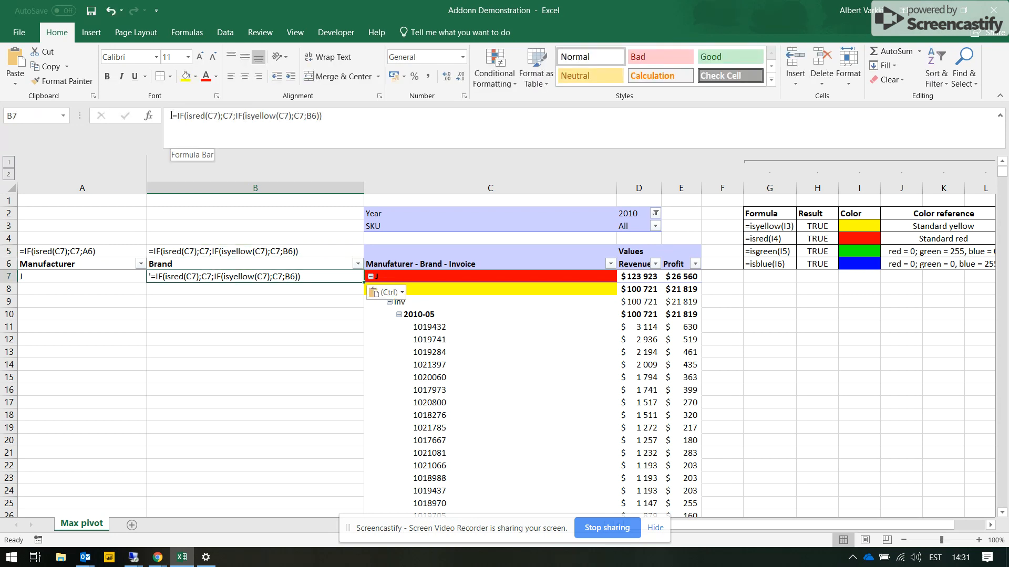
left_click(171, 116)
key("Delete")
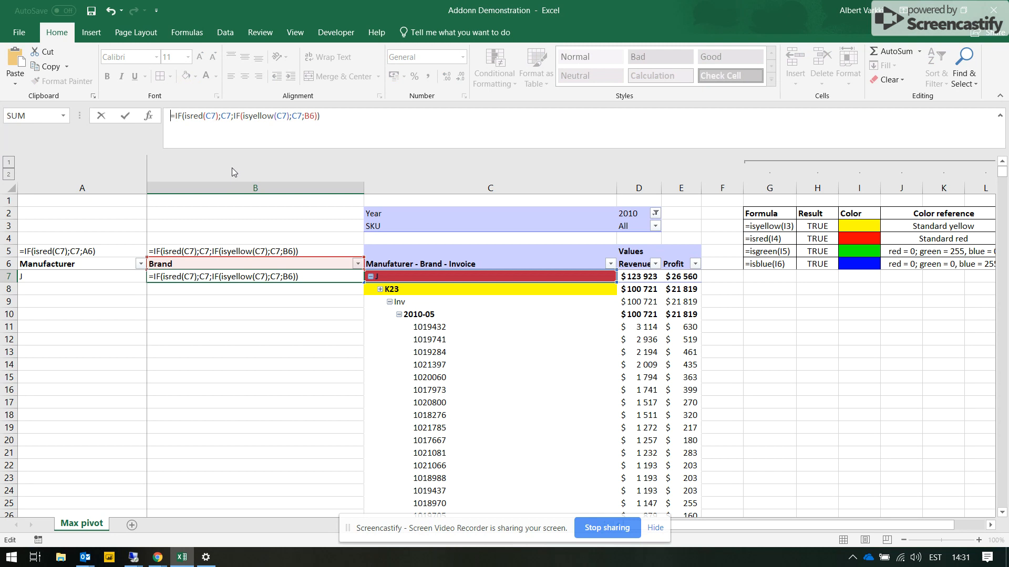
key("Return")
- Fill the Manufacturer and Brand formulas from A7:B7 down both columns to the pivot table's last row
left_click_drag(133, 274, 203, 275)
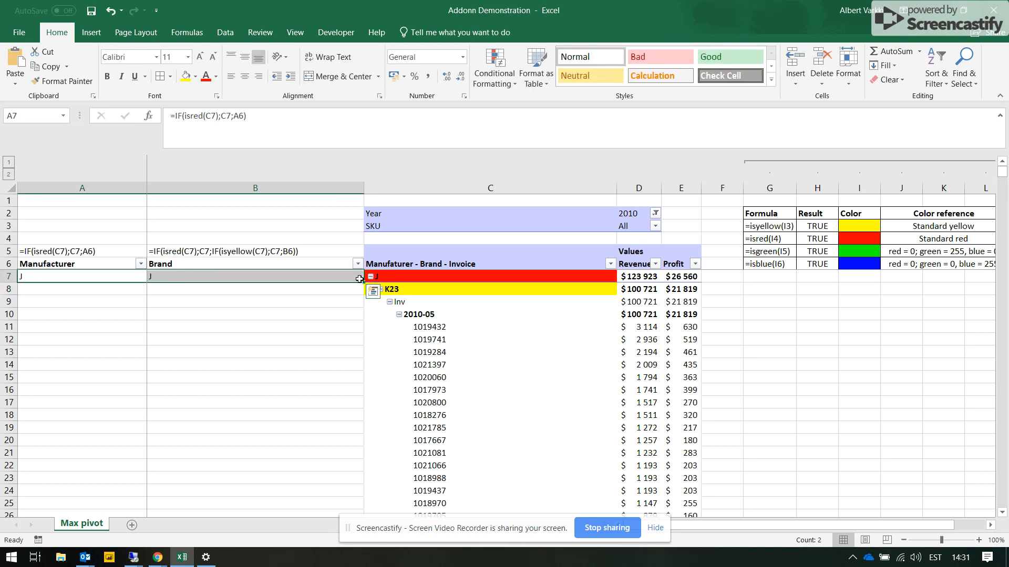
double_click(363, 282)
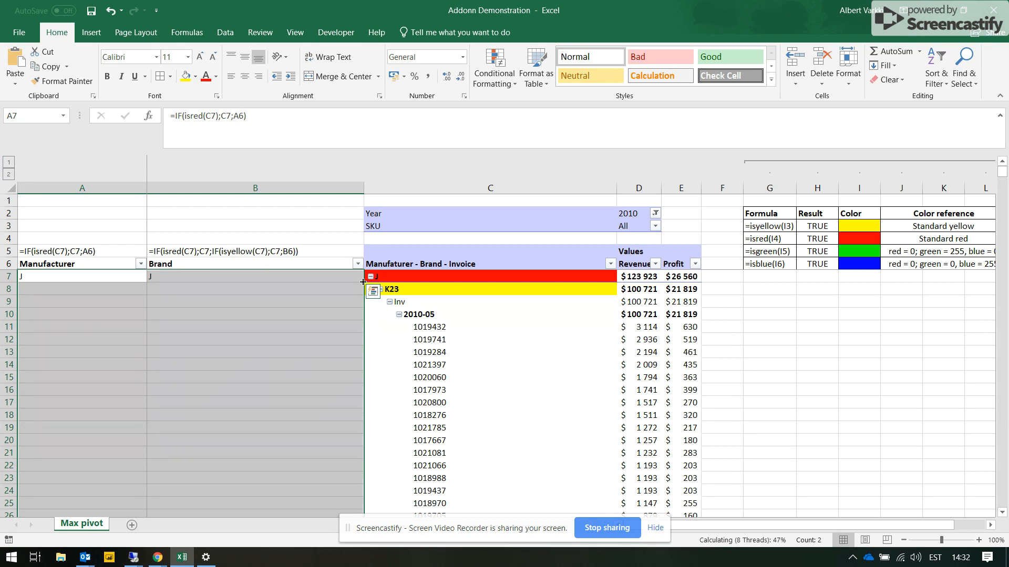
key("ctrl+Down")
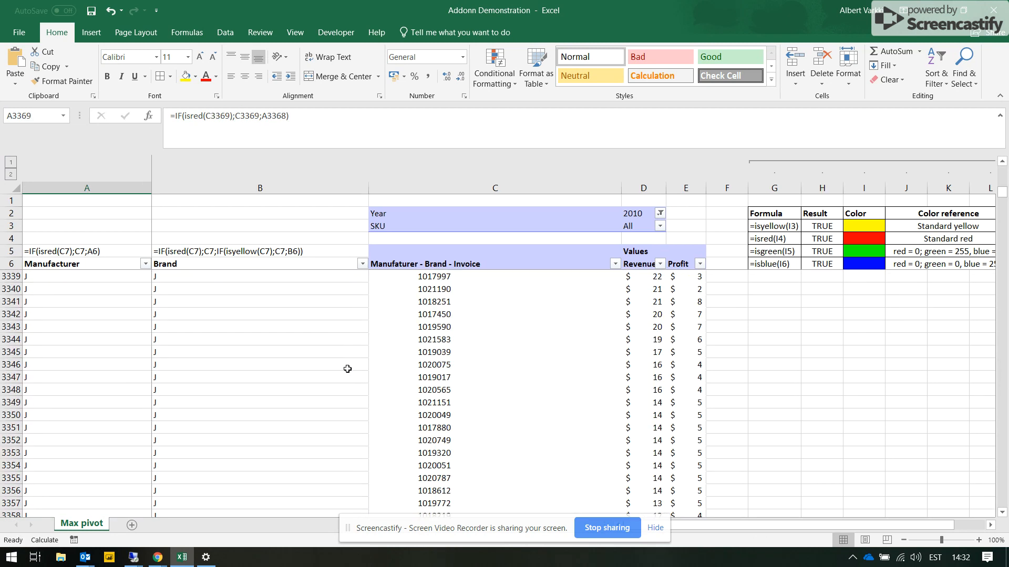
- Check the filled Manufacturer and Brand values and formulas beside the invoice rows of manufacturers F and G
left_click(295, 368)
scroll(296, 368, "up", 20)
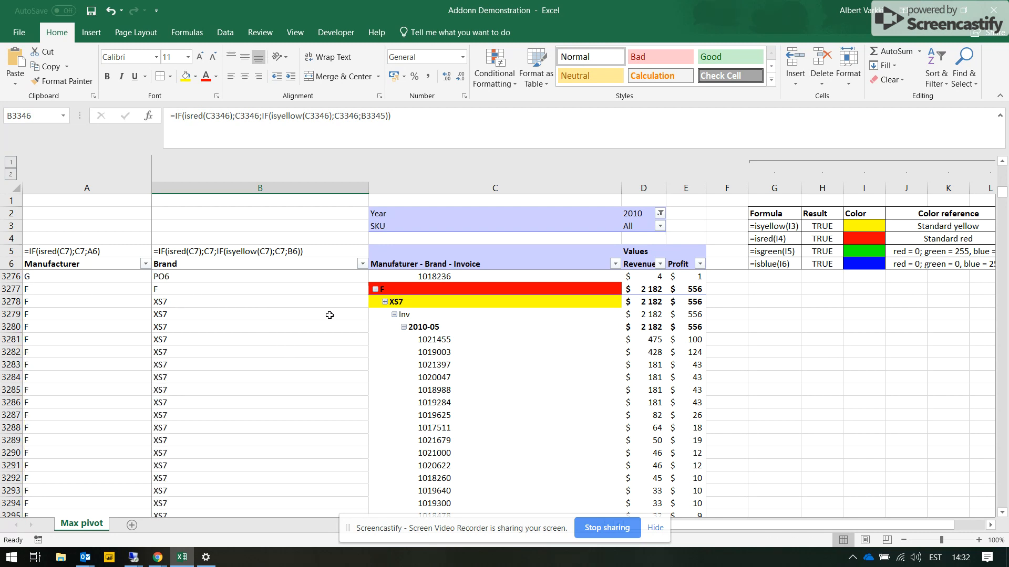
scroll(398, 337, "up", 17)
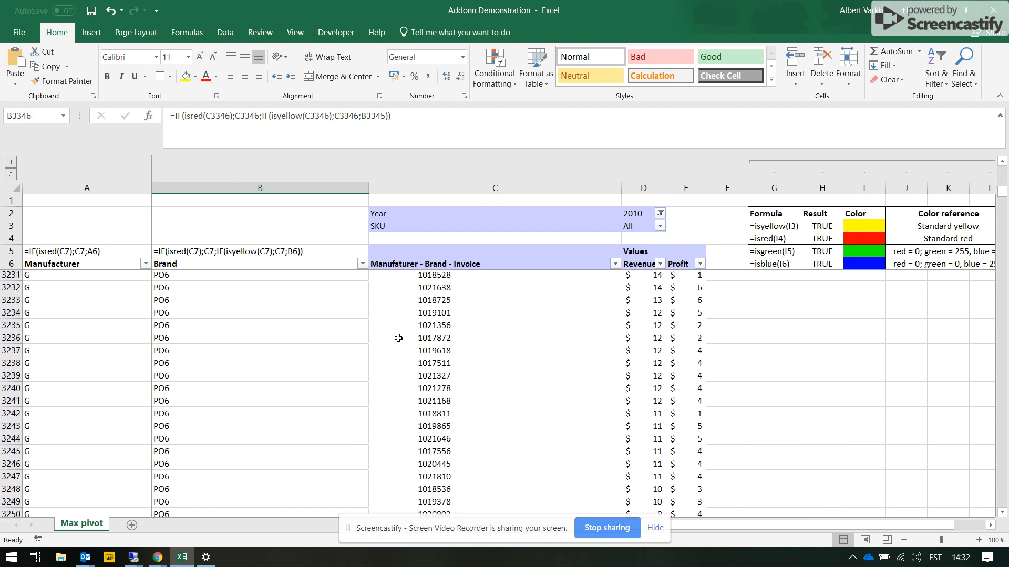
scroll(398, 338, "up", 4)
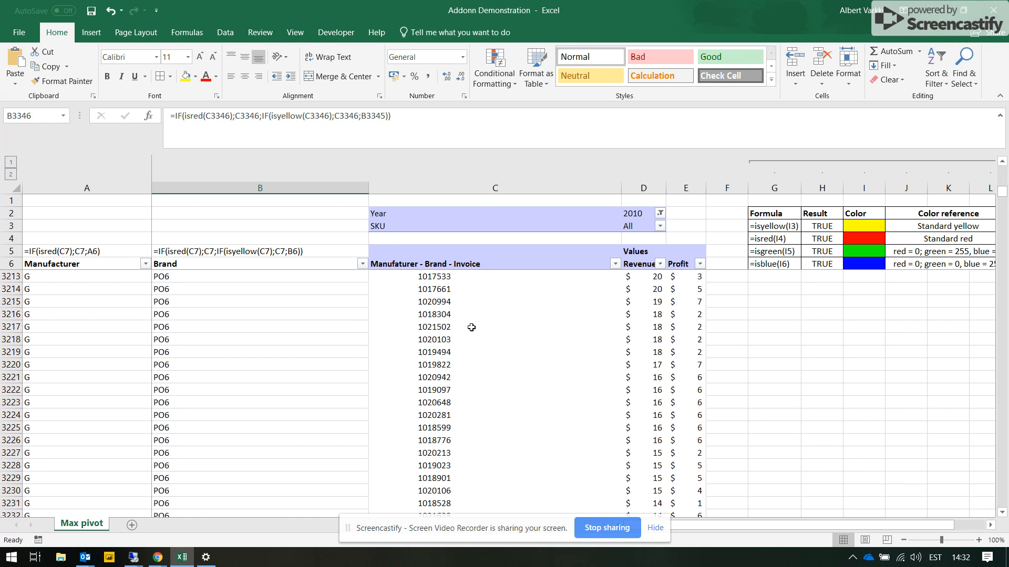
left_click(265, 315)
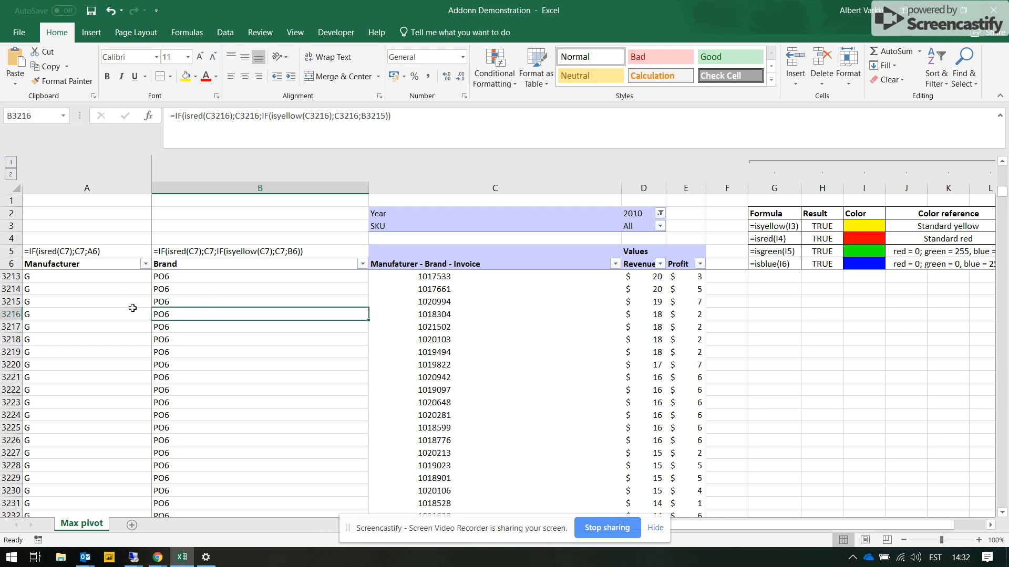
- Review the filled Manufacturer and Brand values and formulas further up, from manufacturer G's rows to where manufacturer C changes to K
scroll(128, 310, "up", 20)
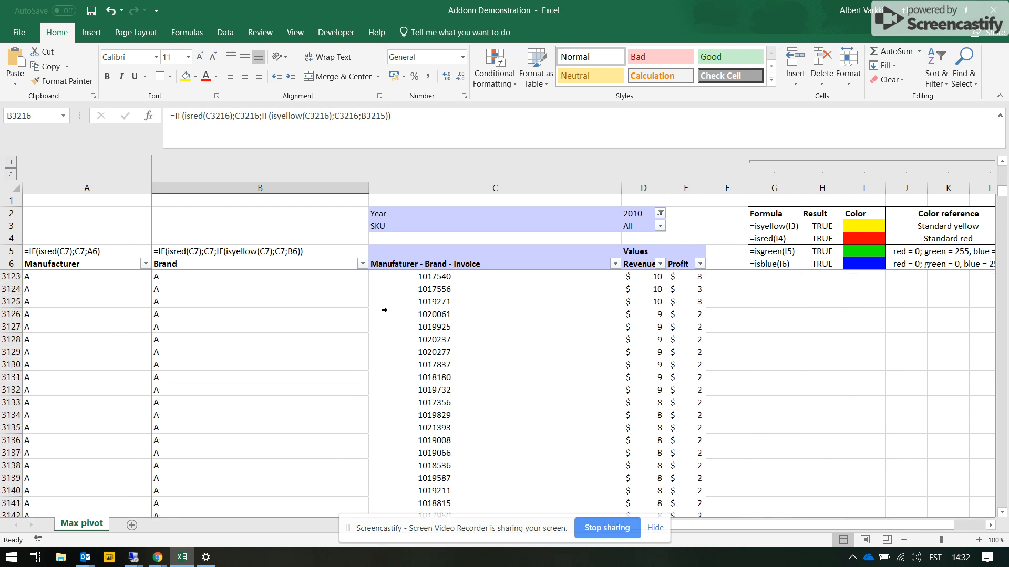
left_click(236, 313)
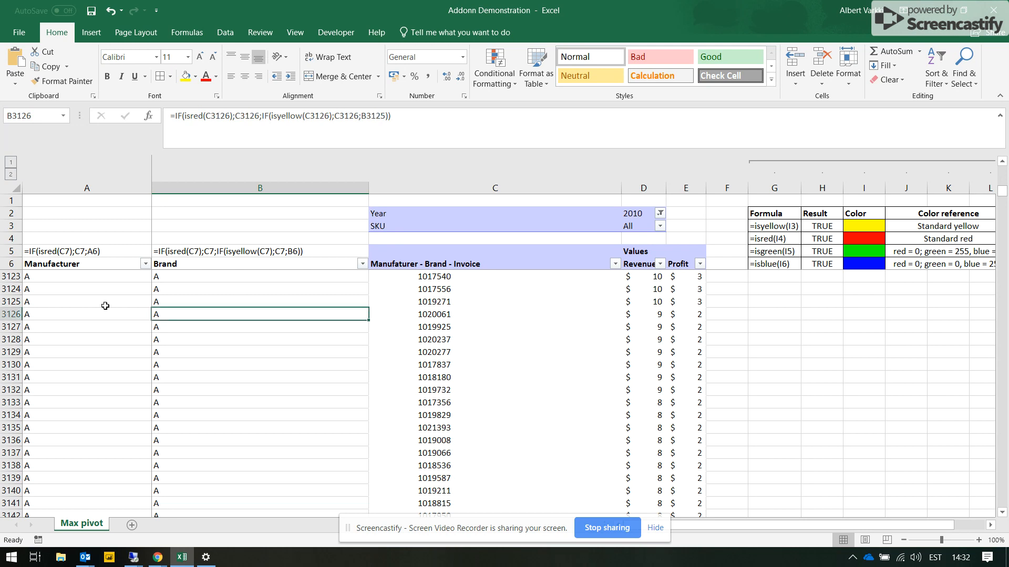
left_click(105, 306)
scroll(98, 306, "up", 5)
scroll(98, 306, "up", 4)
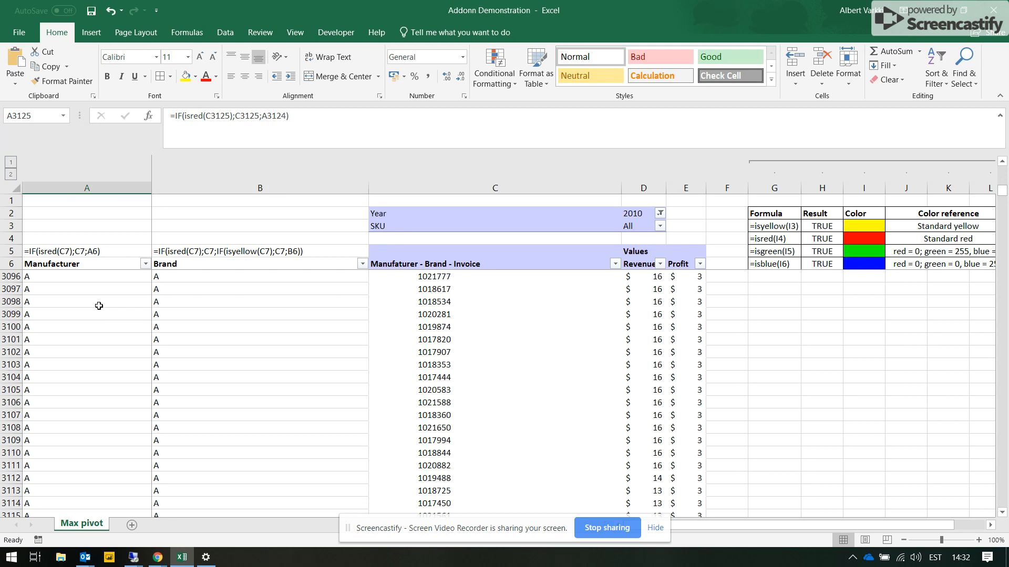
scroll(111, 315, "up", 20)
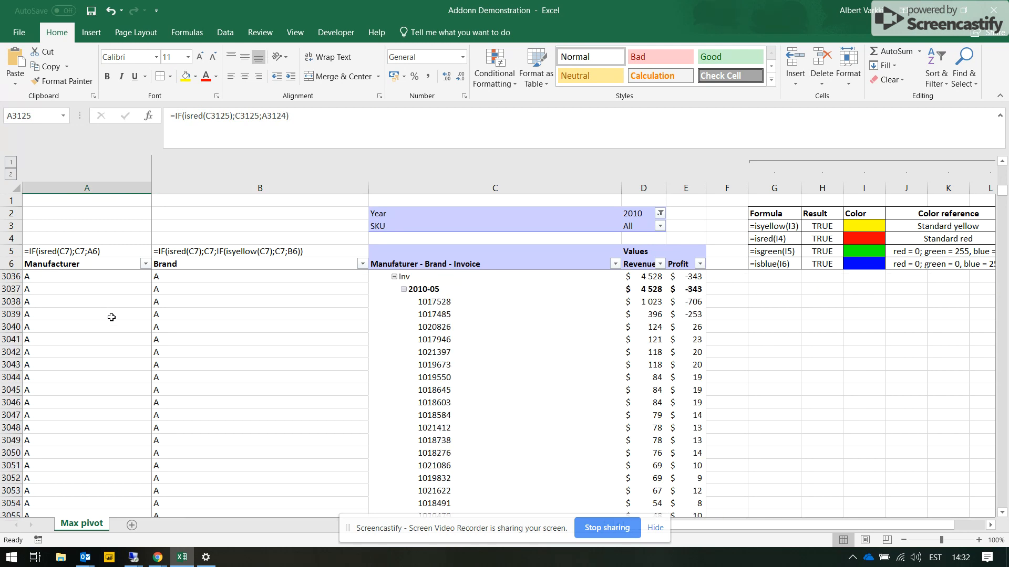
scroll(112, 317, "up", 20)
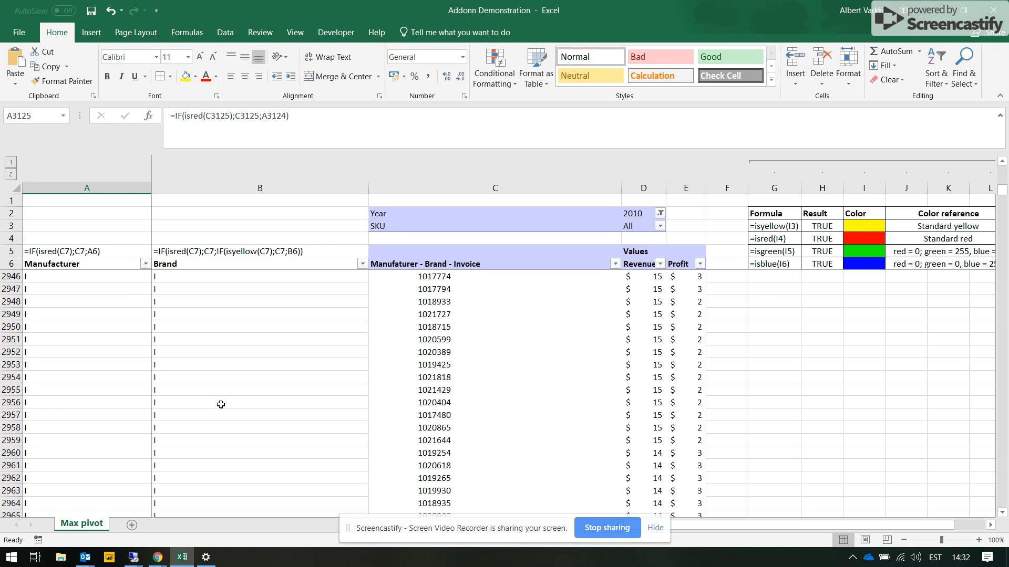
scroll(221, 405, "up", 20)
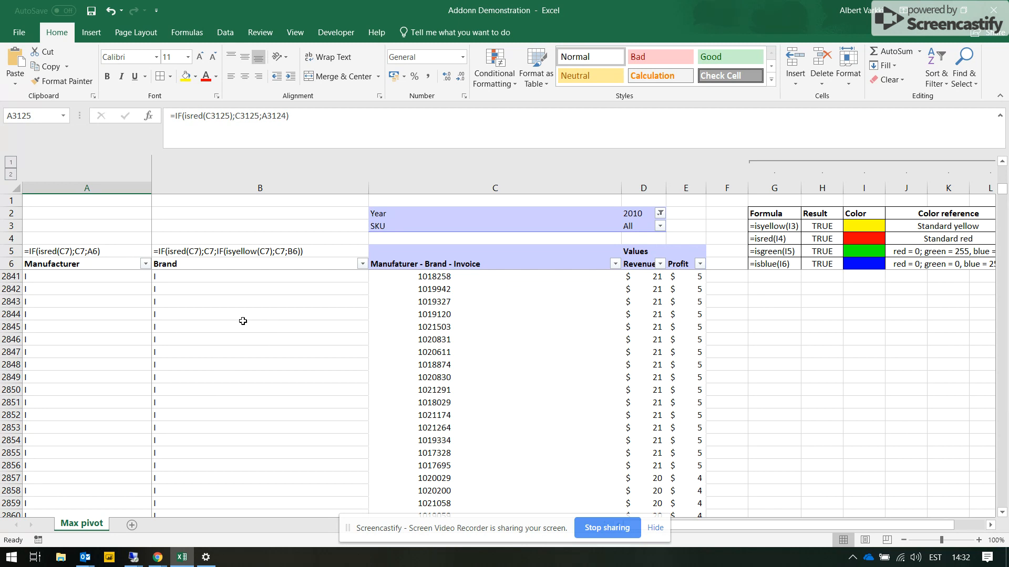
scroll(276, 370, "up", 13)
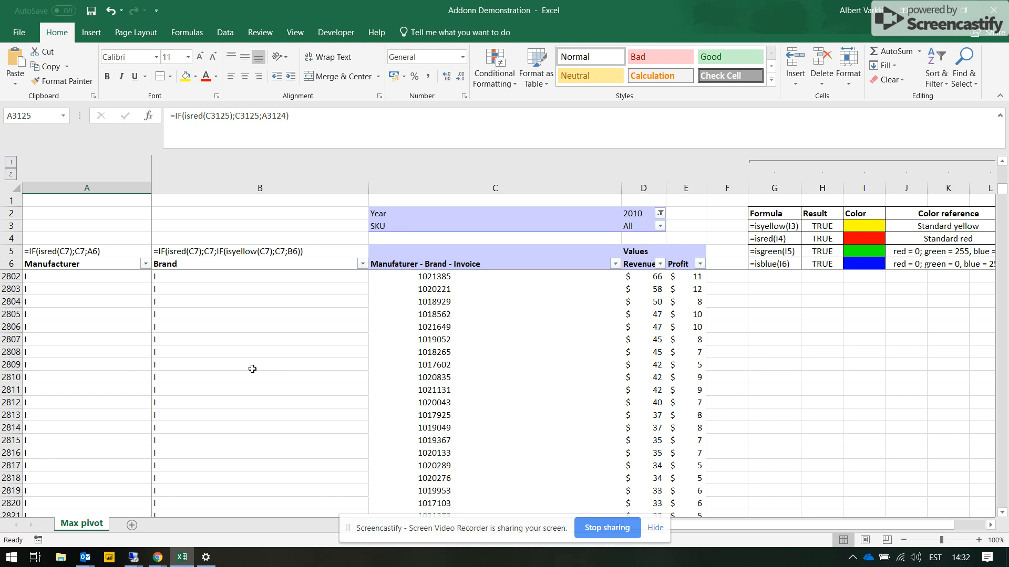
scroll(252, 369, "up", 15)
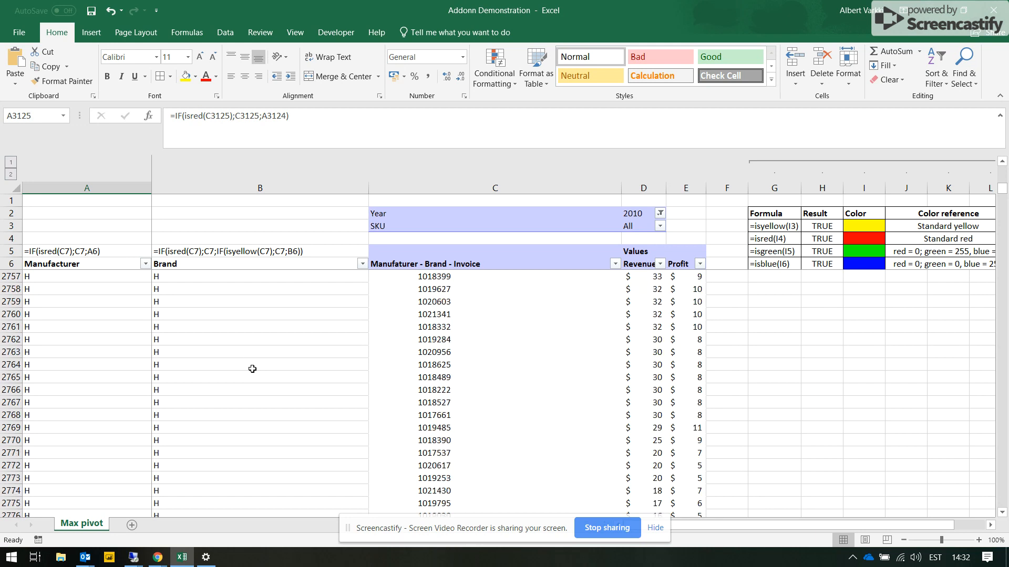
scroll(252, 369, "up", 20)
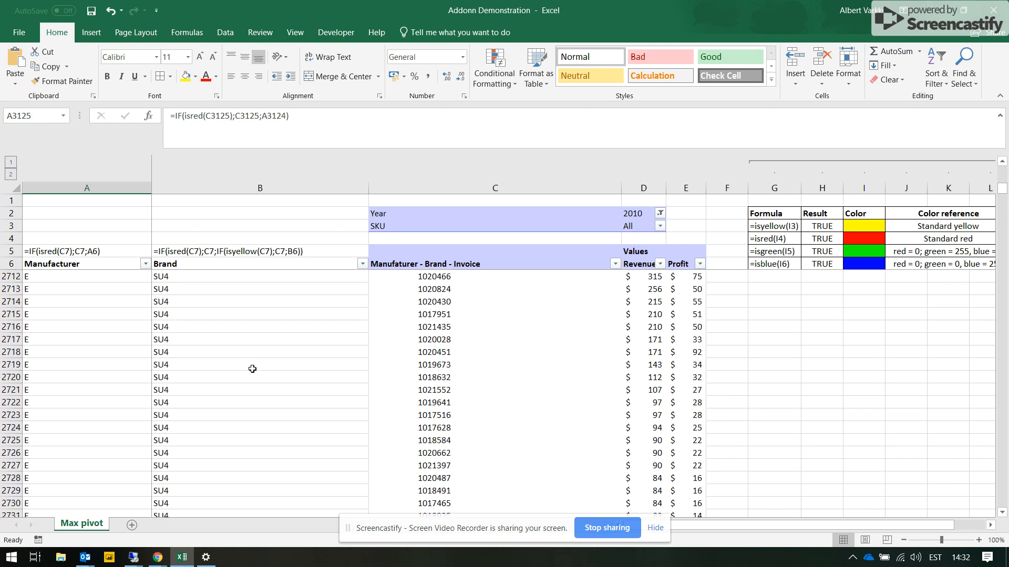
scroll(252, 369, "up", 19)
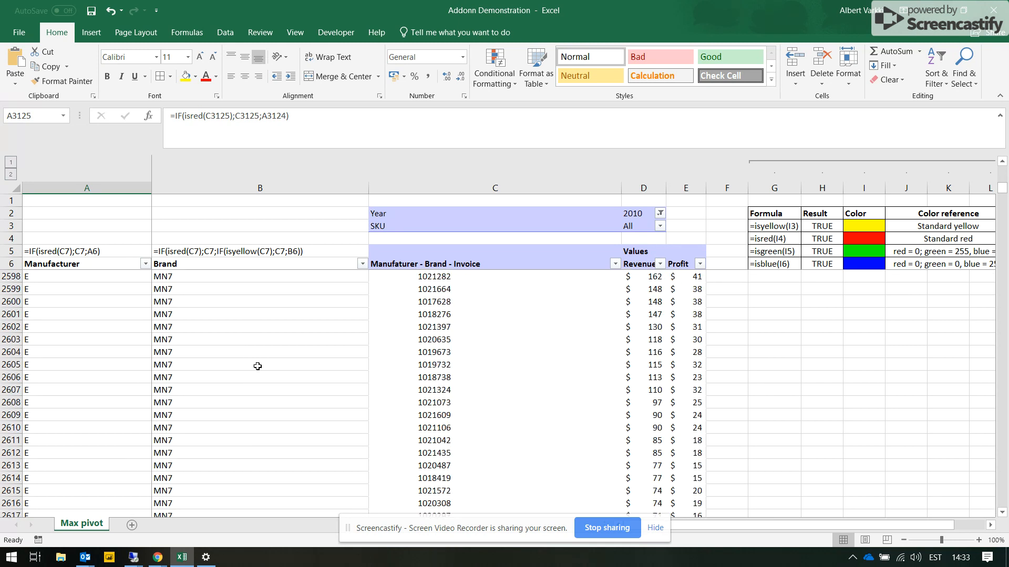
scroll(285, 350, "up", 7)
scroll(285, 350, "up", 15)
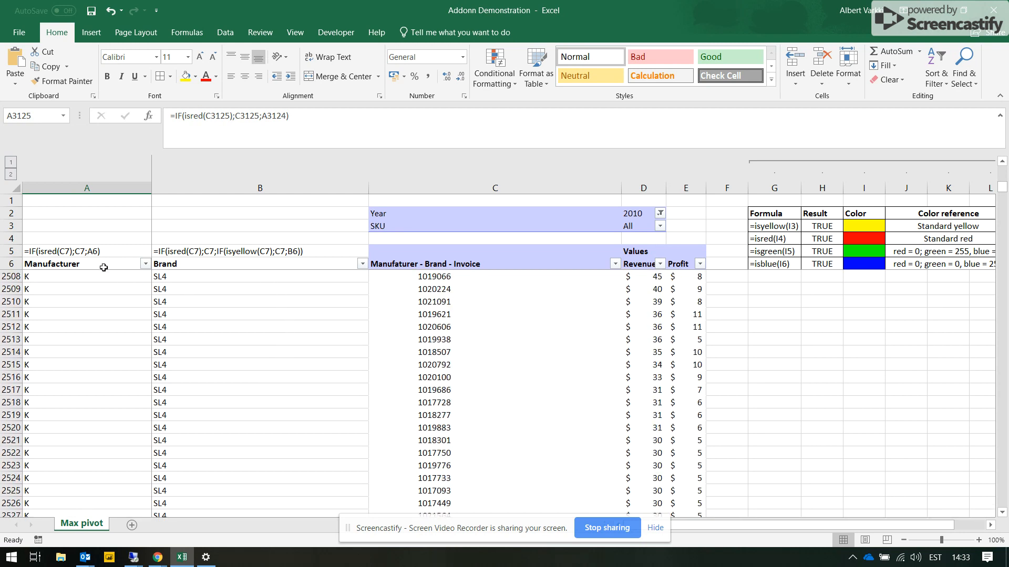
scroll(291, 389, "up", 20)
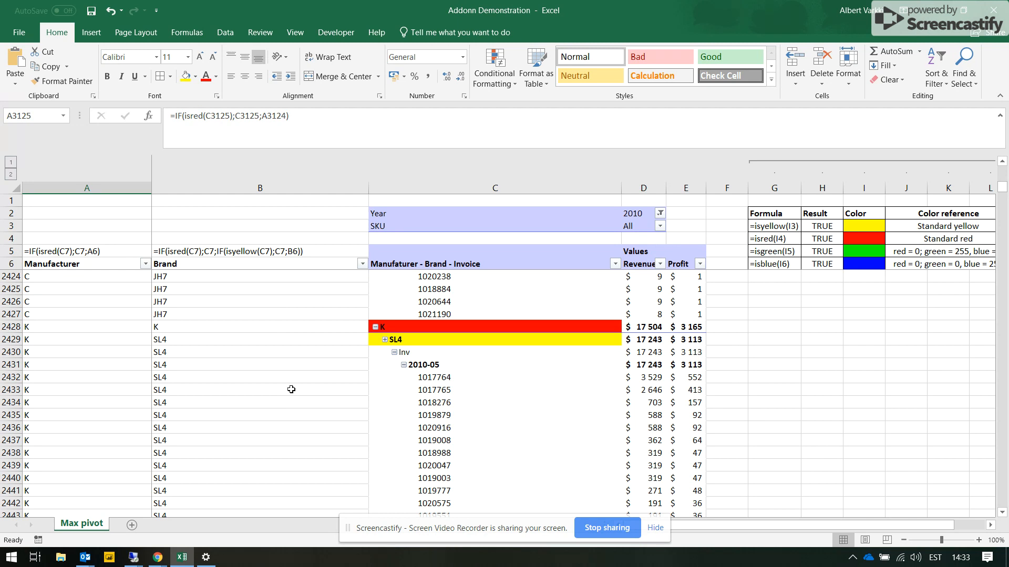
scroll(291, 389, "down", 1)
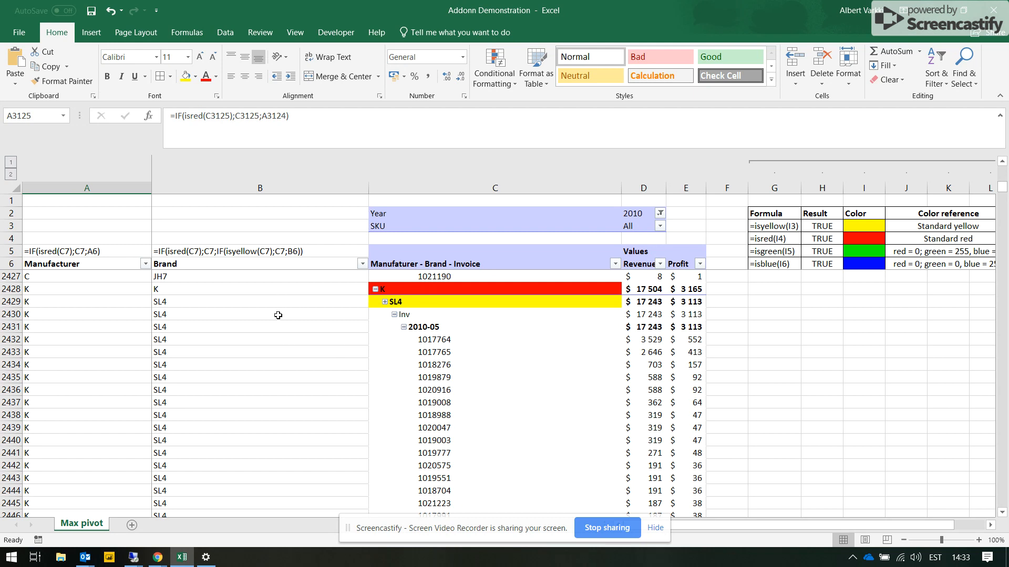
scroll(333, 351, "up", 3)
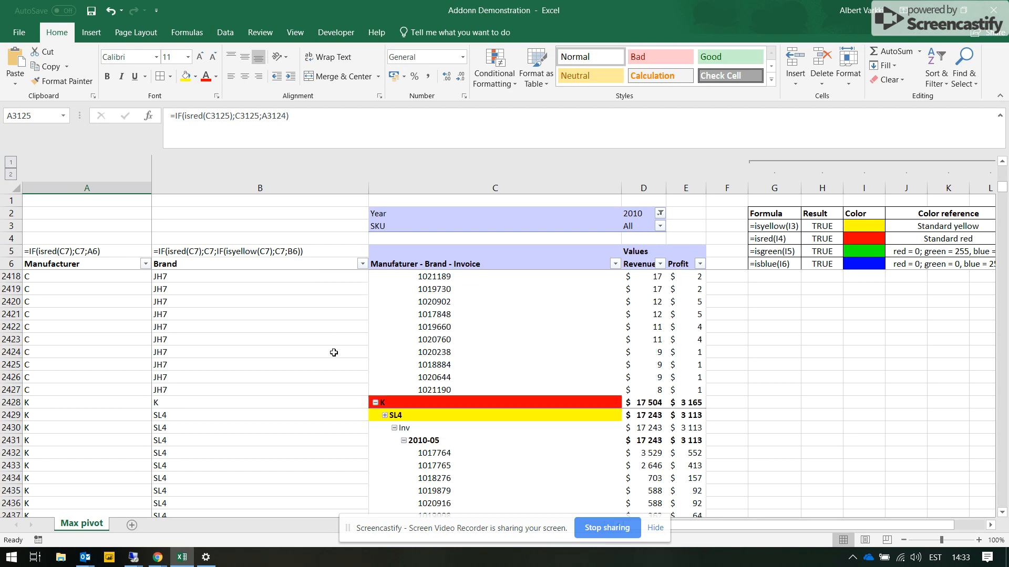
- Compare the pivot labels J, K23, Inv and 2010-05 in C7:C10 with the Manufacturer and Brand values beside them
left_click(428, 245)
left_click_drag(419, 267, 419, 288)
left_click(428, 302)
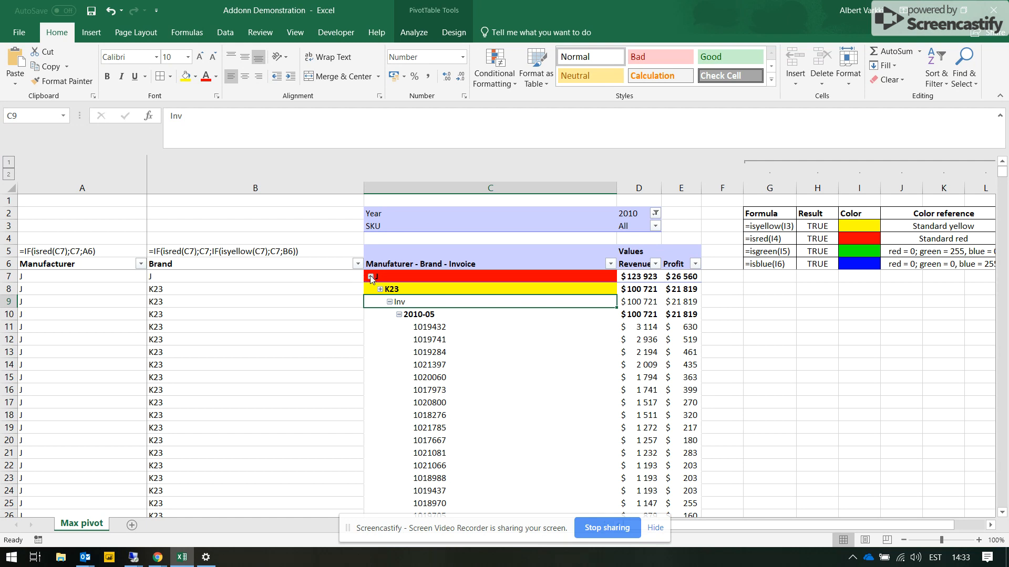
left_click_drag(405, 275, 408, 312)
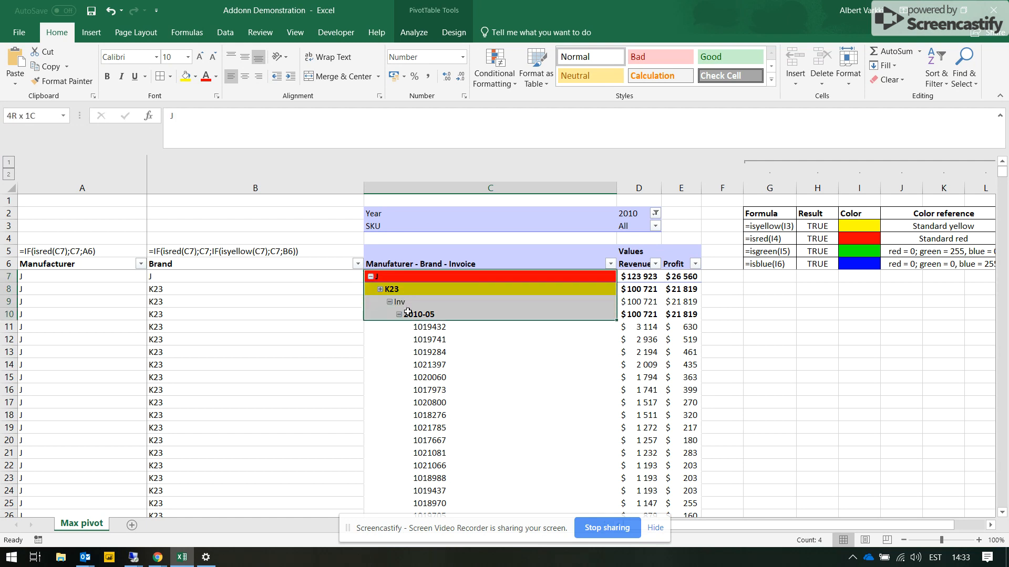
left_click_drag(312, 363, 105, 361)
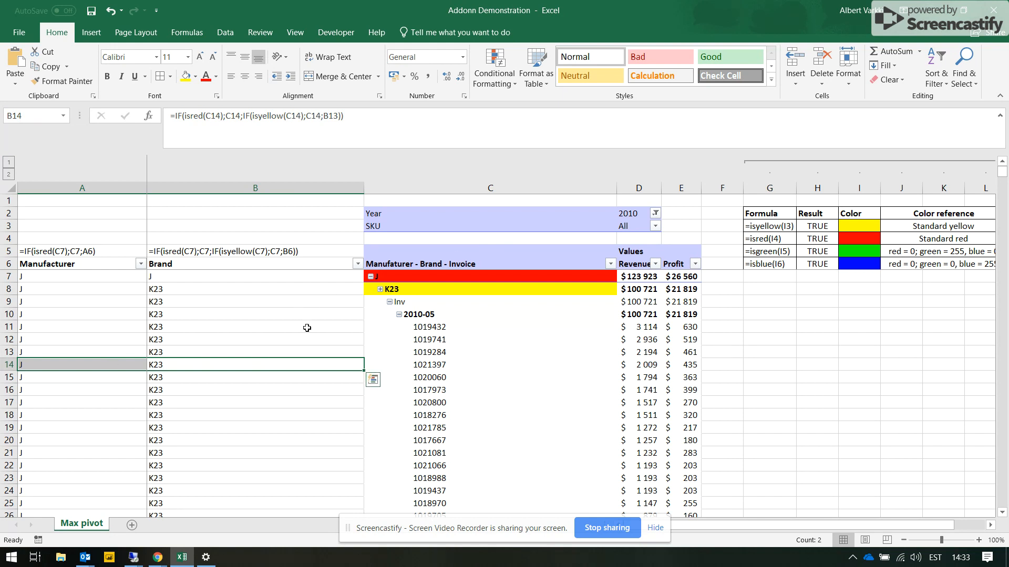
- Fill all Inv and 2010-05 pivot labels with the light blue-gray theme color
left_click(422, 301)
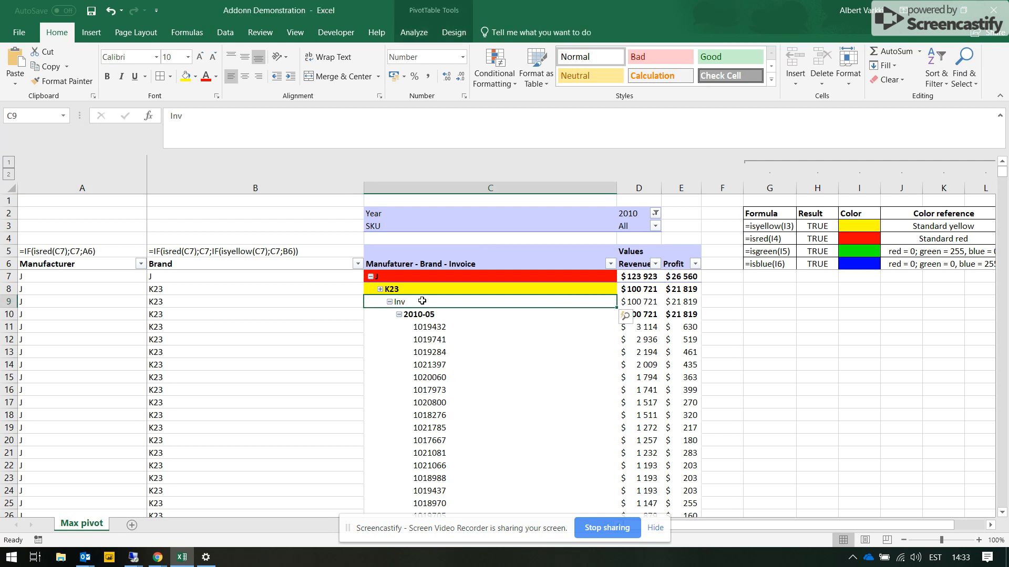
left_click(422, 295)
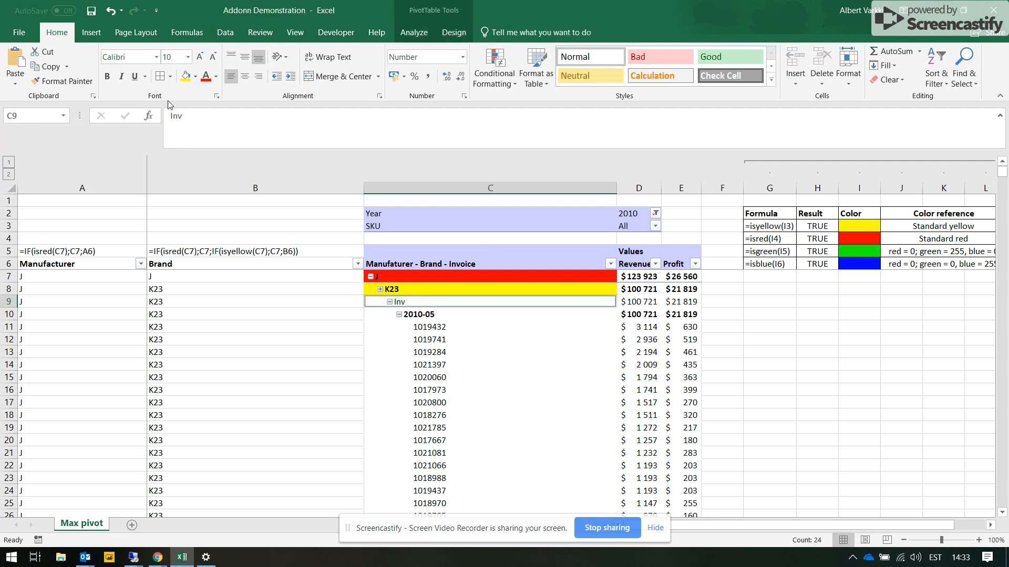
left_click(195, 77)
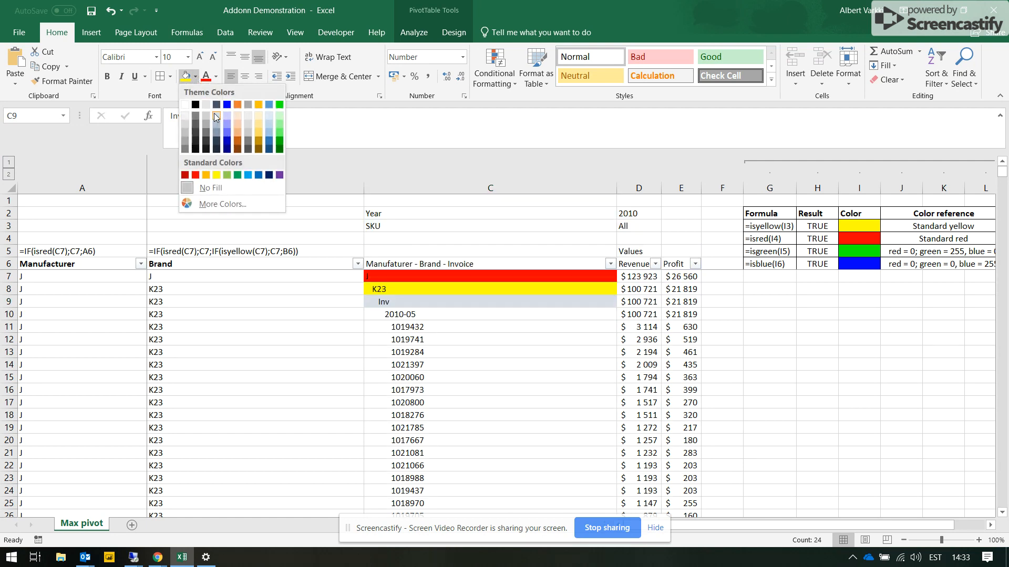
left_click(215, 115)
left_click(441, 315)
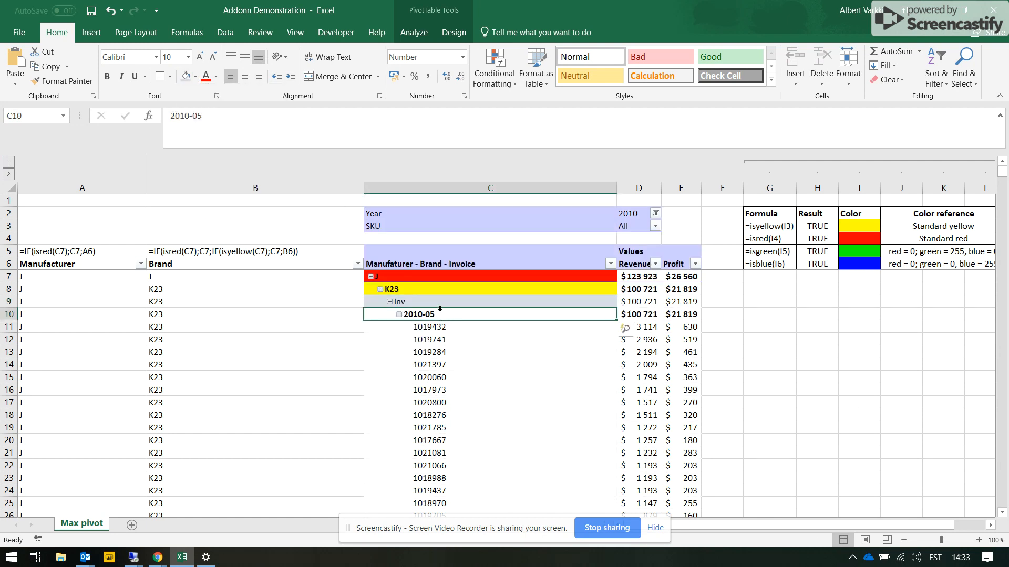
left_click(192, 78)
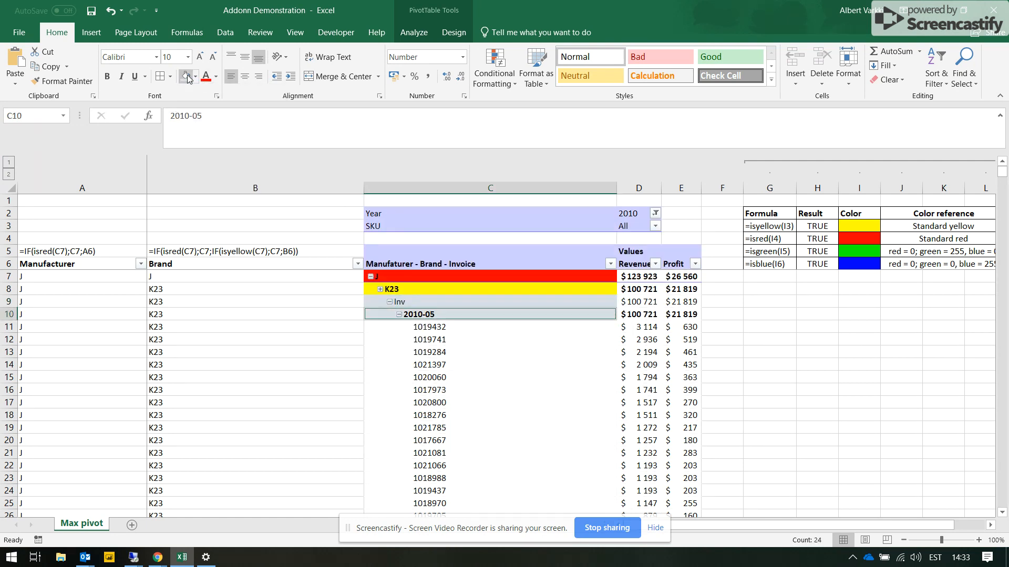
left_click(466, 364)
- Filter the Manufaturer - Brand - Invoice column by cell color to show only rows with no fill
left_click(610, 264)
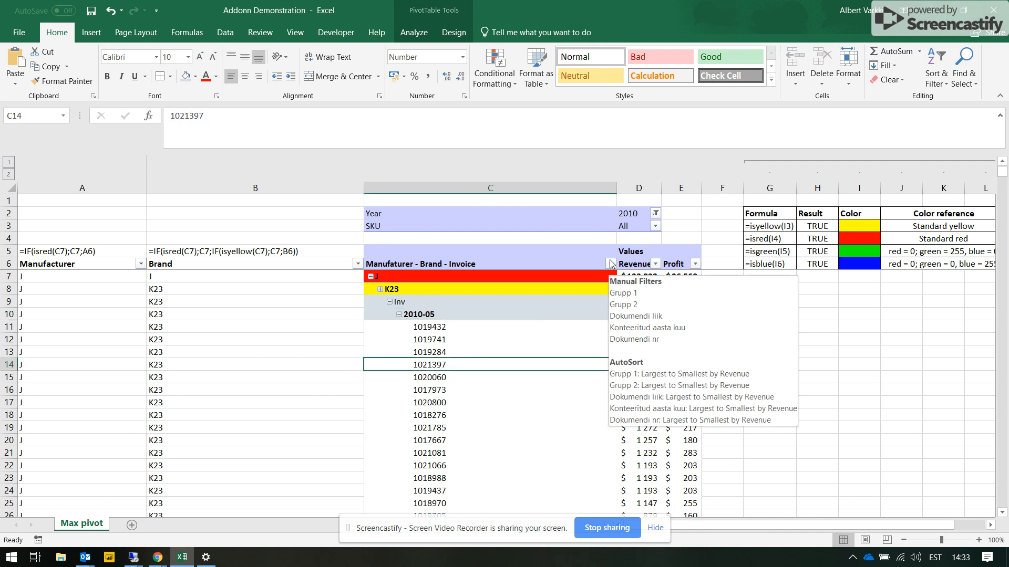
mouse_move(547, 343)
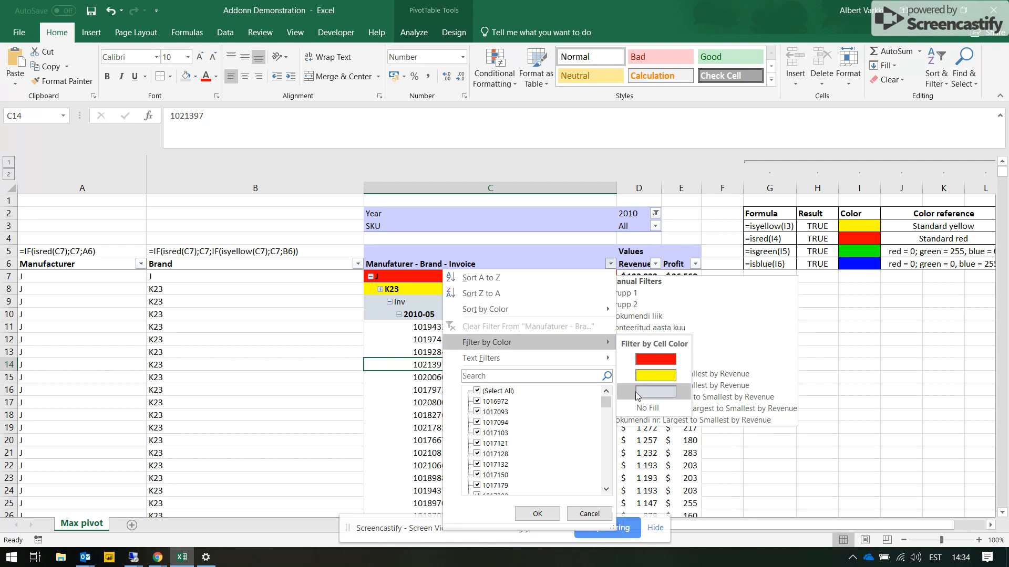
left_click(645, 408)
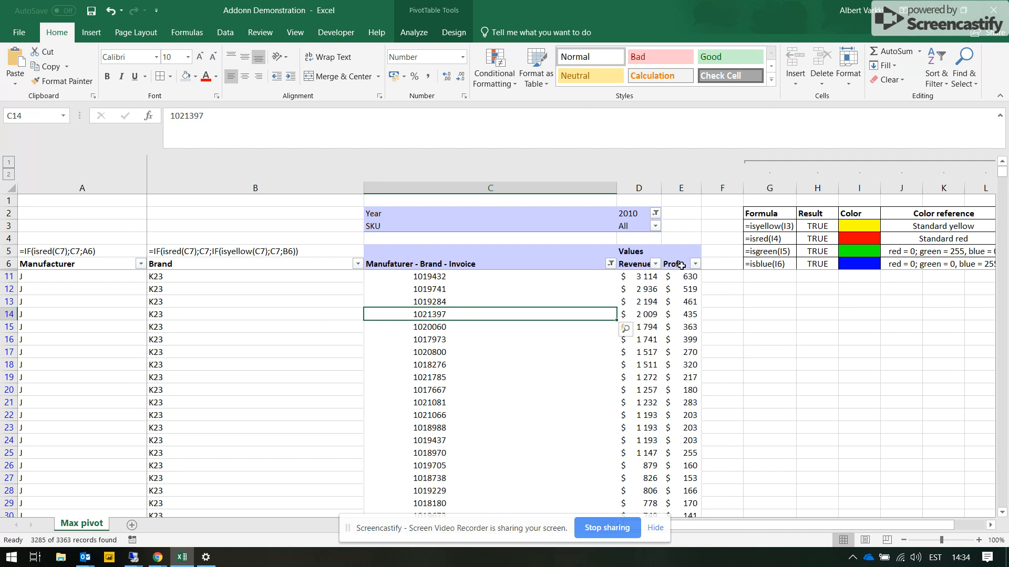
- Copy the filtered table from the row 6 headers in columns A to E through Grand total, and paste it into a new sheet
left_click_drag(681, 265, 84, 266)
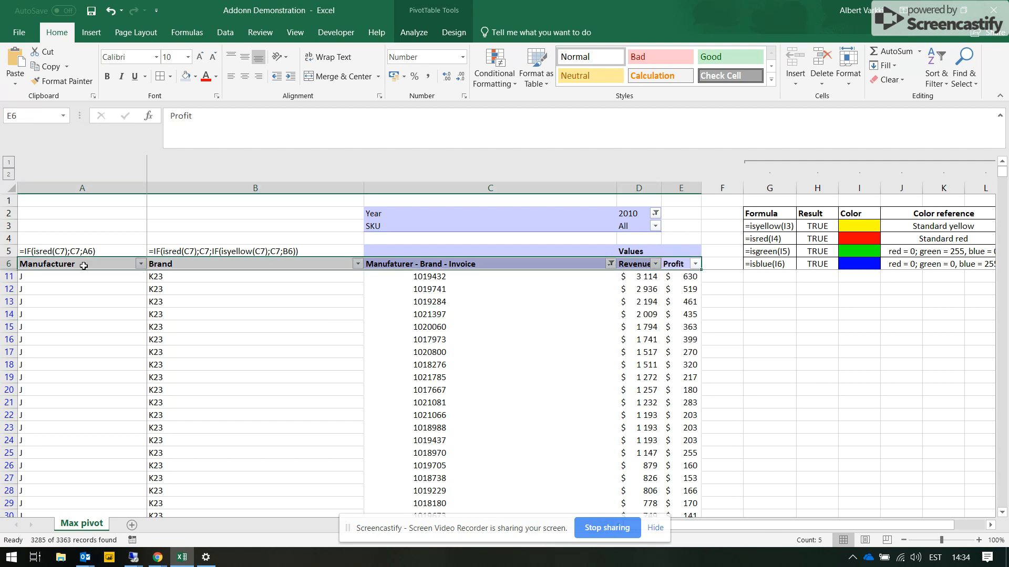
key("ctrl+shift+Down")
key("ctrl+c")
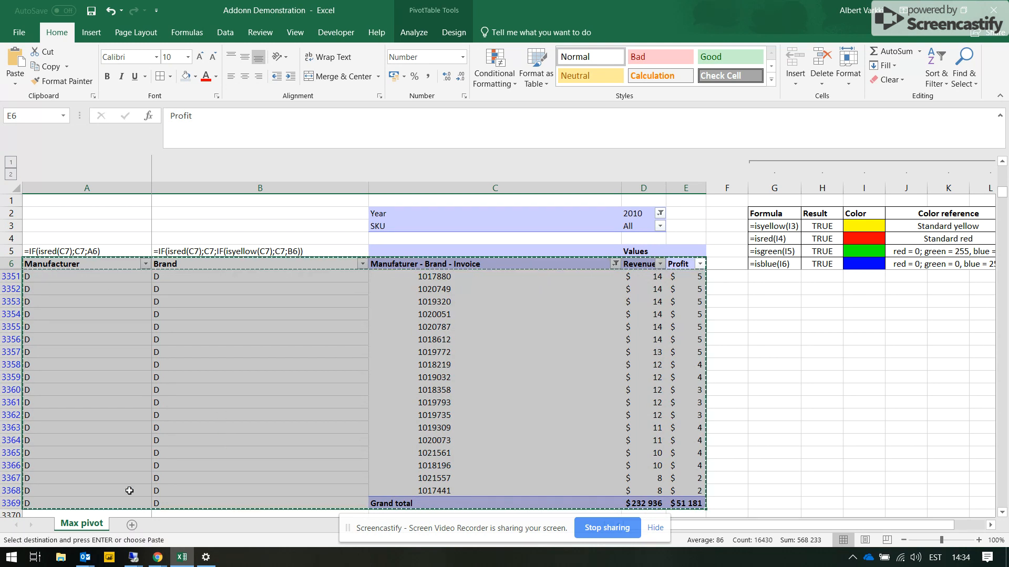
left_click(131, 525)
key("ctrl+v")
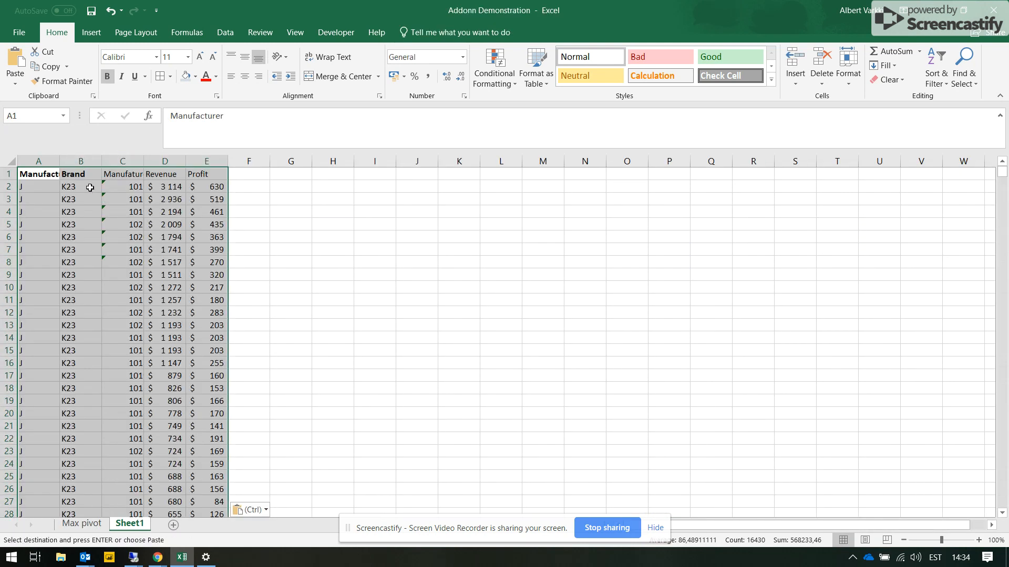
- Paste the copied table again as values only, and widen the invoice, Revenue and Profit columns to fit their contents
double_click(143, 162)
right_click(218, 213)
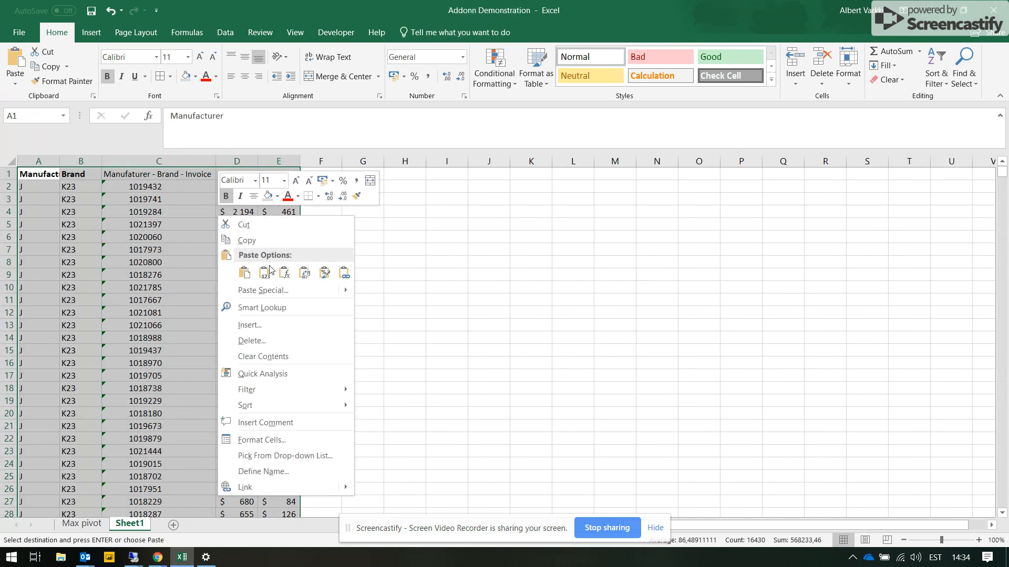
left_click(266, 272)
left_click(93, 232)
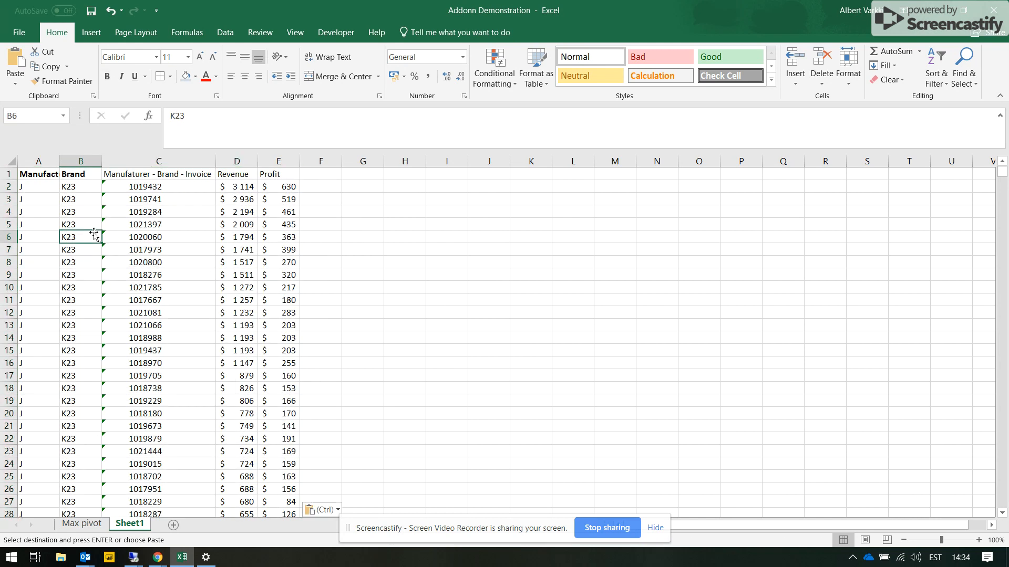
key("ctrl+Down")
left_click_drag(304, 164, 279, 156)
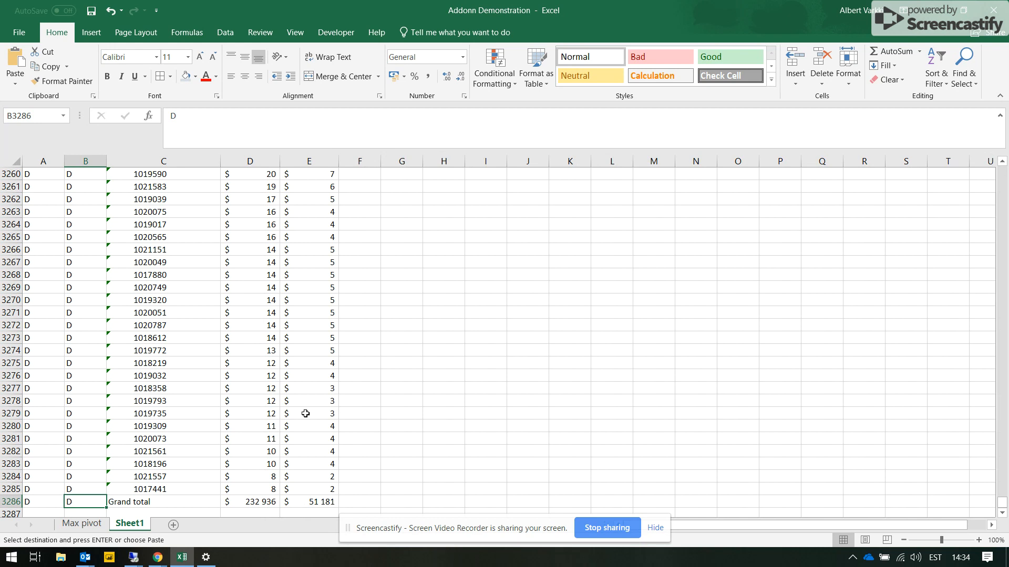
- Replace the Grand total values for Revenue and Profit in D3286:E3286 with SUM formulas over rows 2 to 3285
left_click_drag(325, 499, 45, 500)
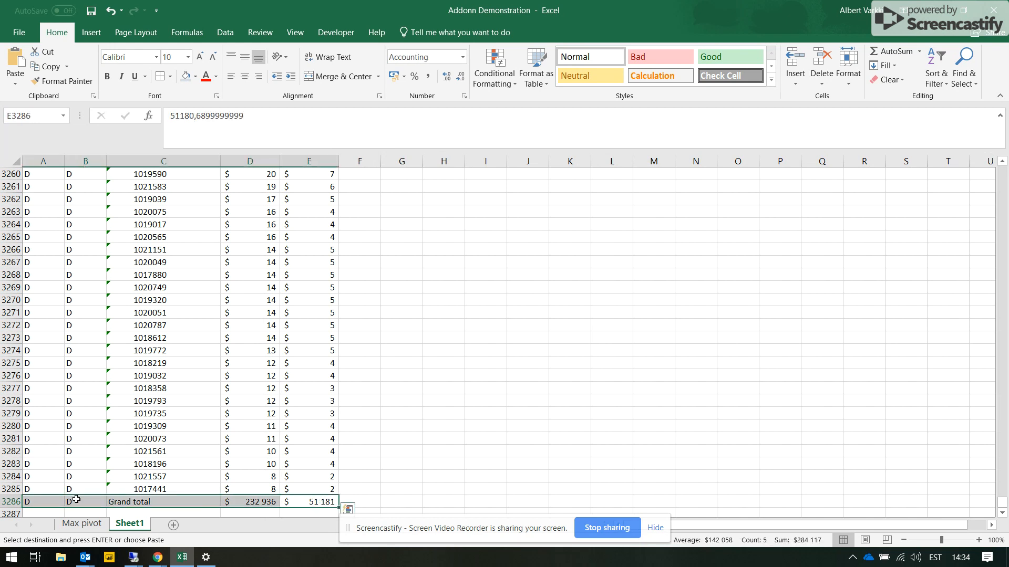
left_click(265, 503)
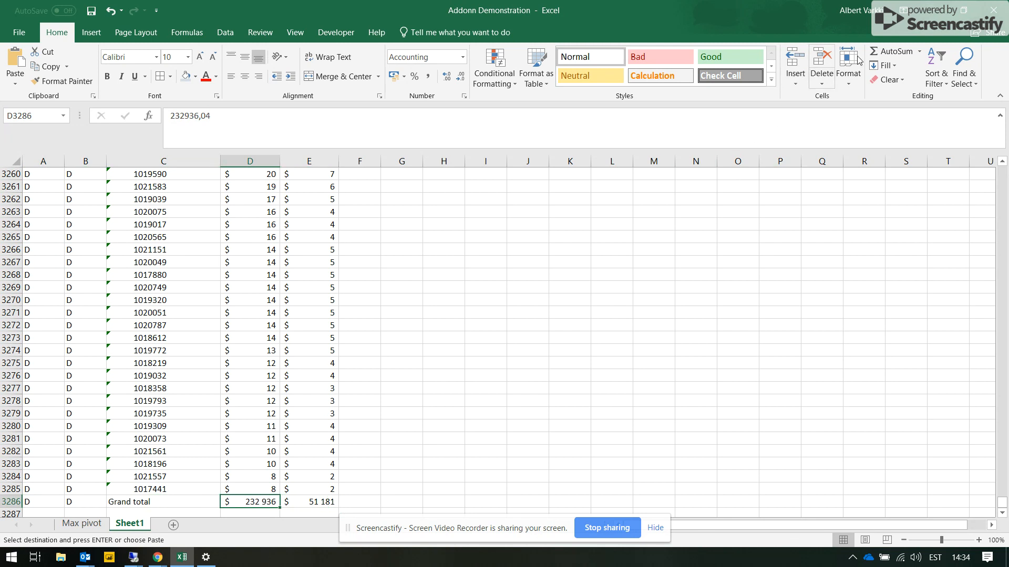
left_click(896, 51)
key("Escape")
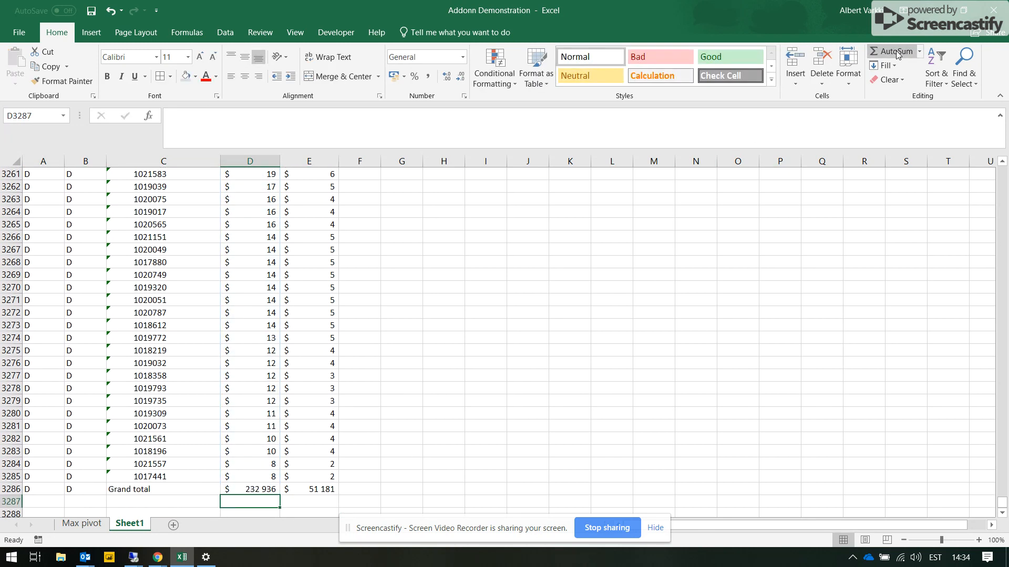
key("Up")
key("ctrl+c")
key("Right")
key("ctrl+v")
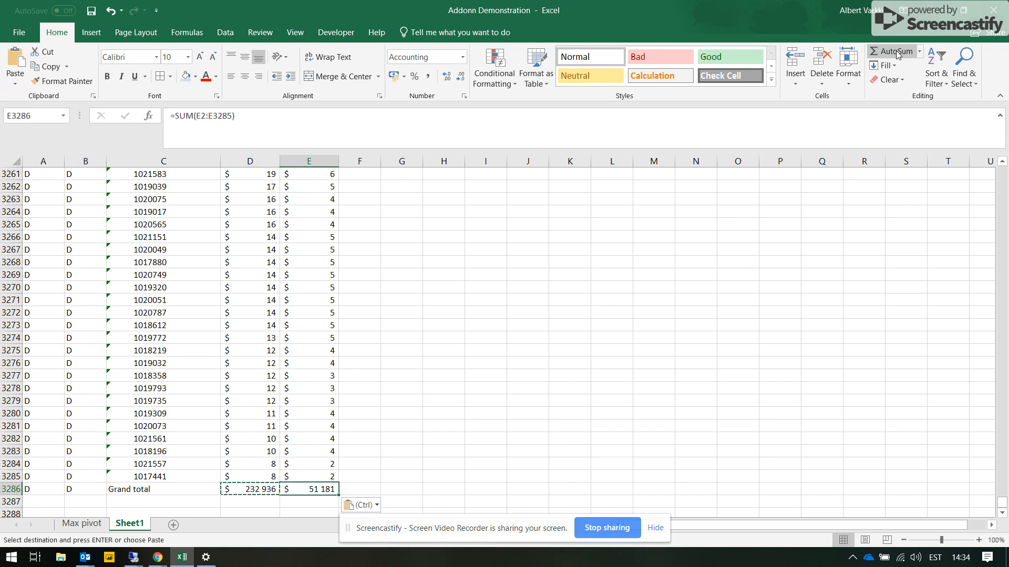
- Review the flat table's headers and first invoice rows on Sheet1, and the color function reference table on the Max pivot sheet
key("ctrl+Up")
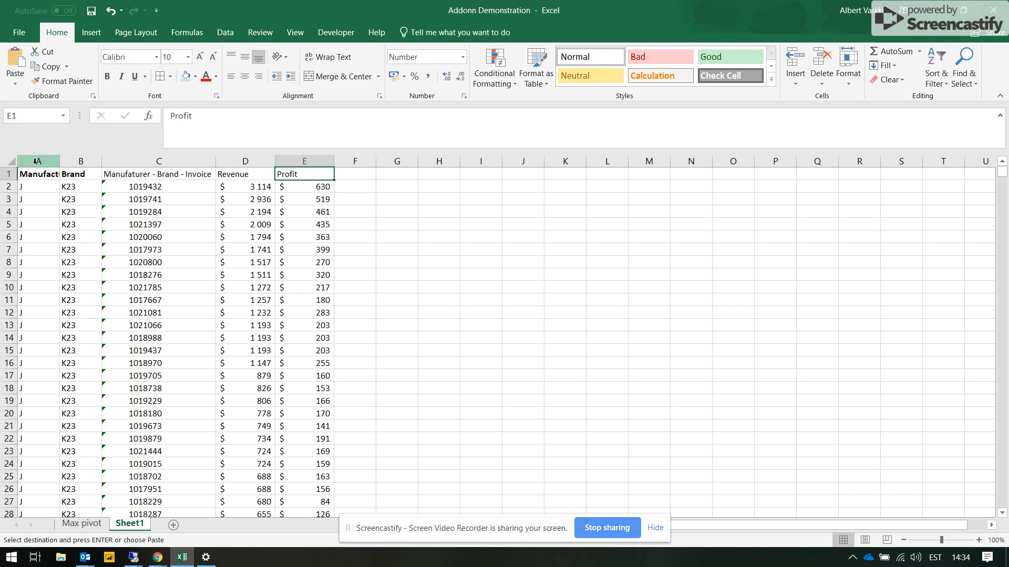
left_click_drag(36, 177, 285, 173)
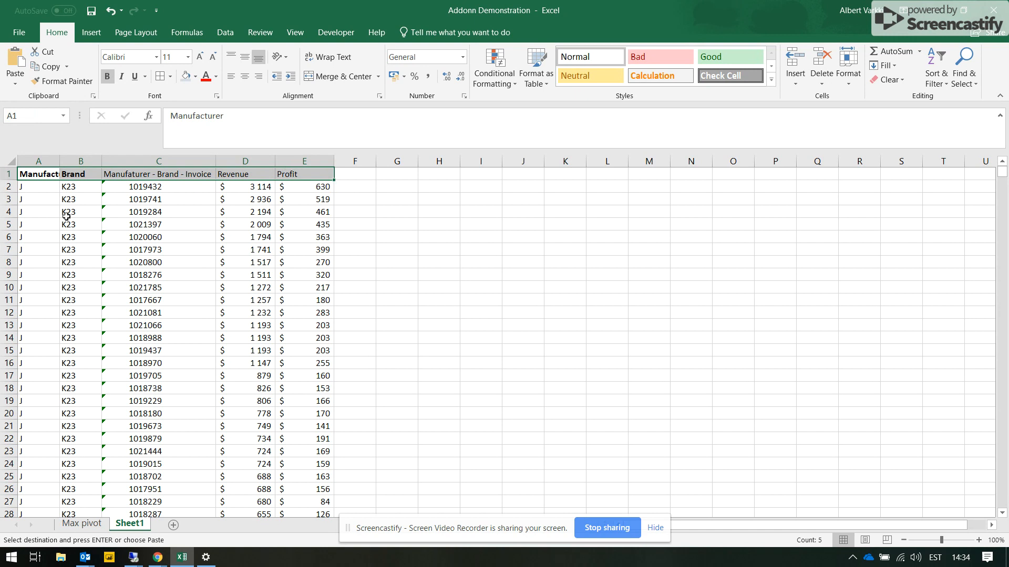
left_click(73, 200)
left_click(35, 231)
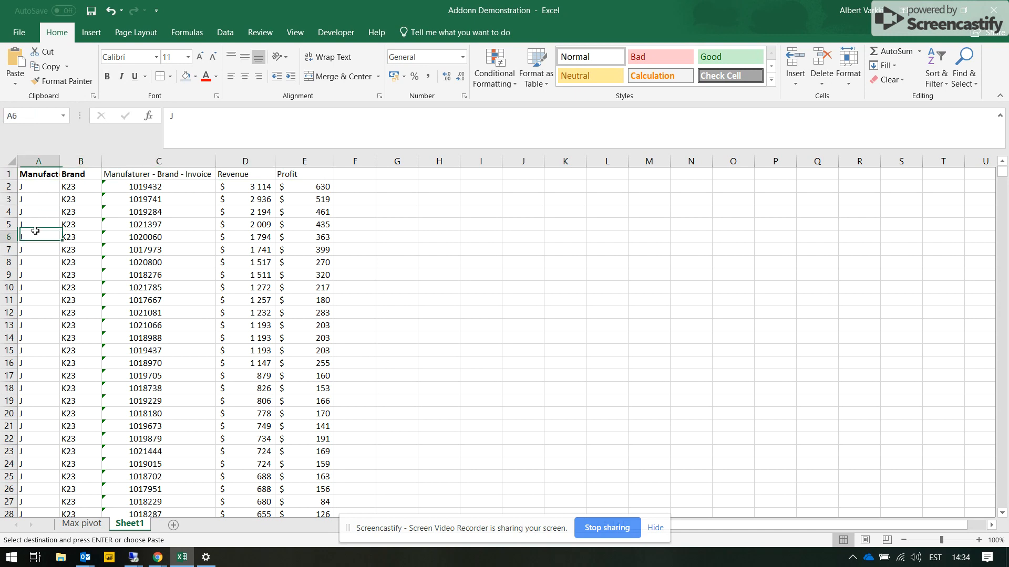
left_click(171, 361)
scroll(179, 298, "down", 3)
scroll(182, 285, "up", 3)
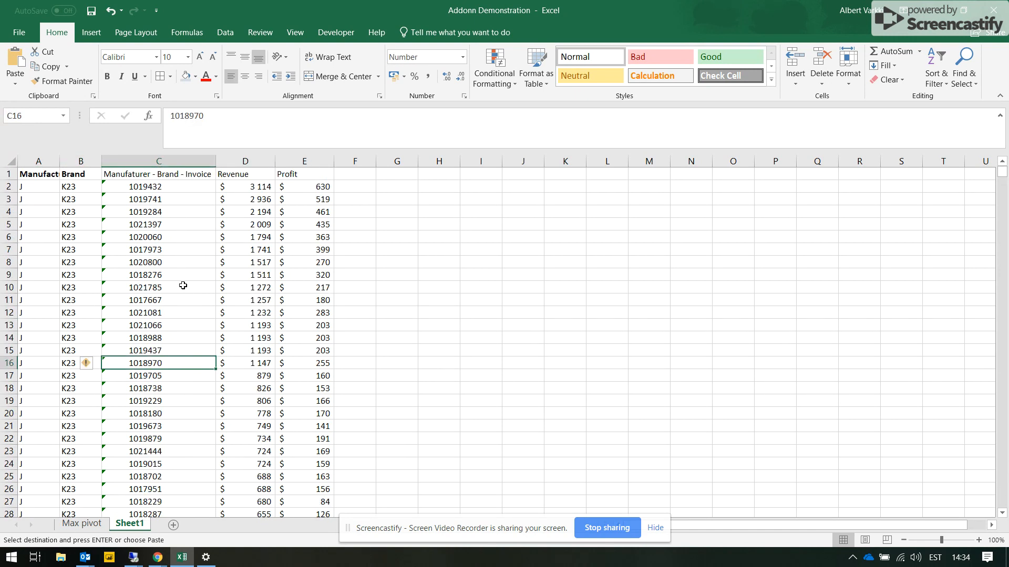
left_click(100, 524)
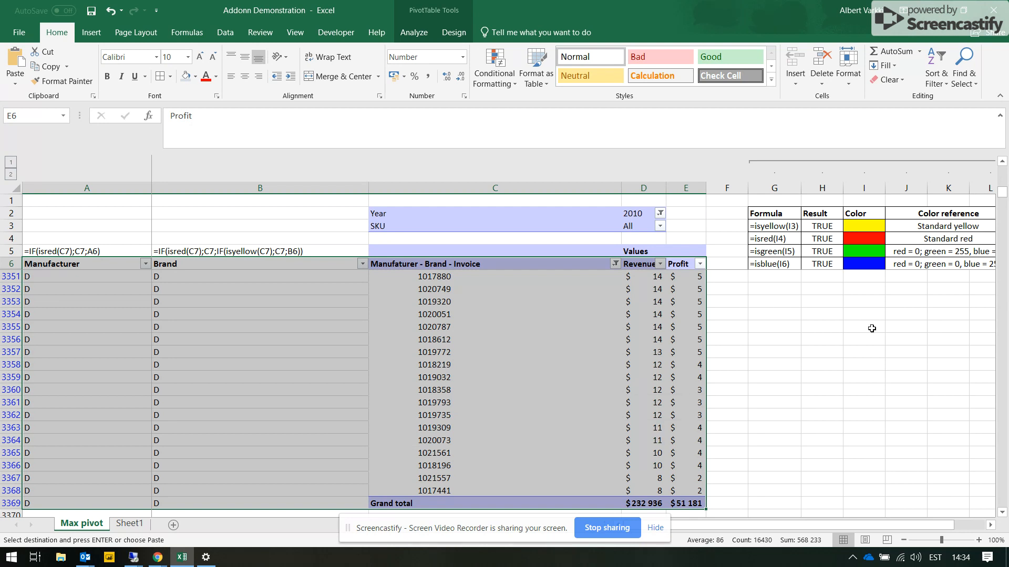
left_click_drag(898, 314, 830, 314)
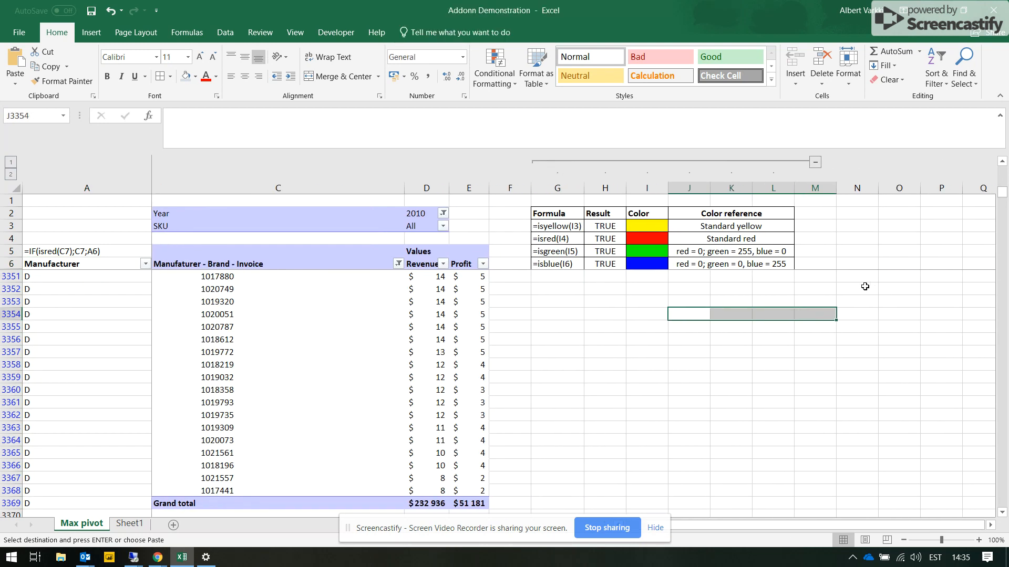